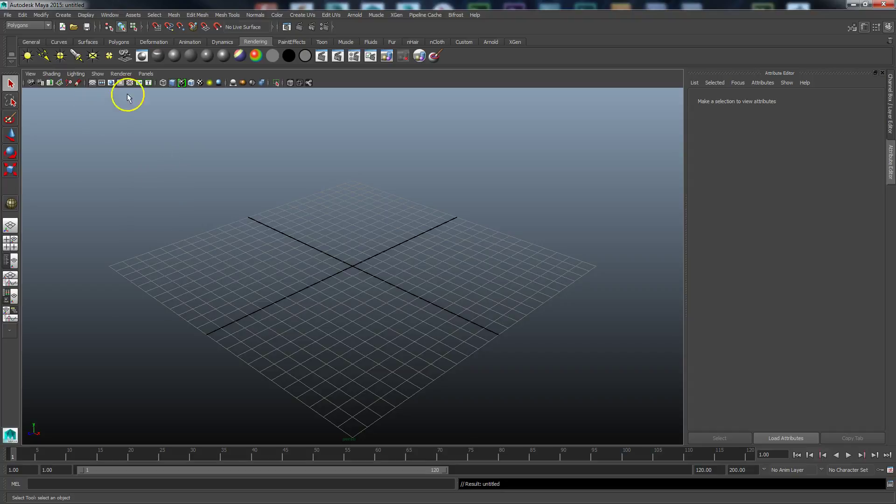
- Draw a large polygon plane on the grid and move it so it sits roughly centred on the grid's origin
click(115, 42)
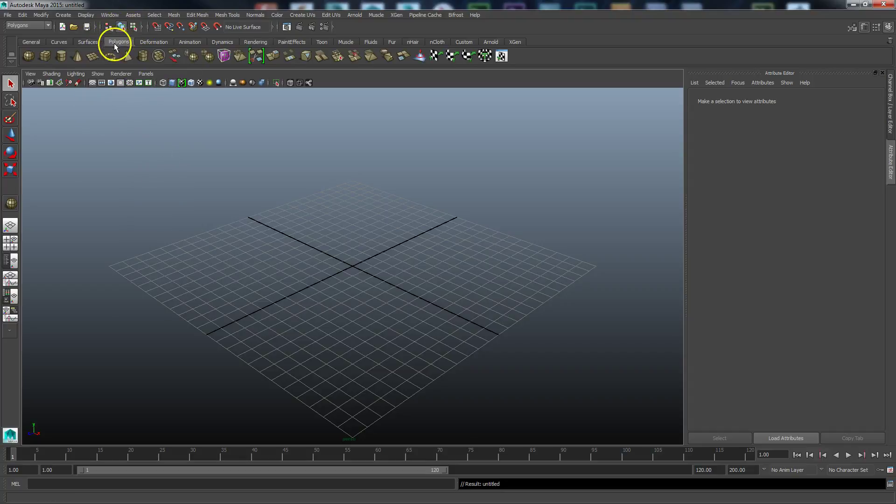
click(89, 58)
drag(210, 254, 556, 246)
click(10, 135)
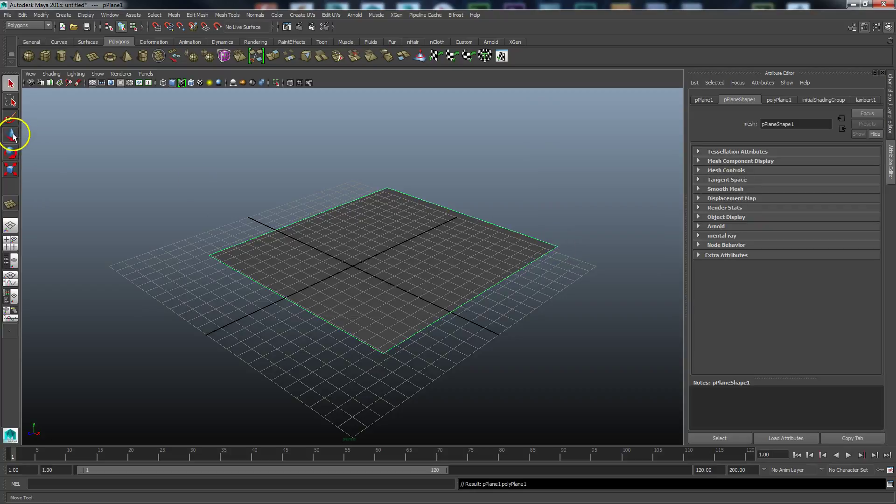
click(358, 271)
click(378, 259)
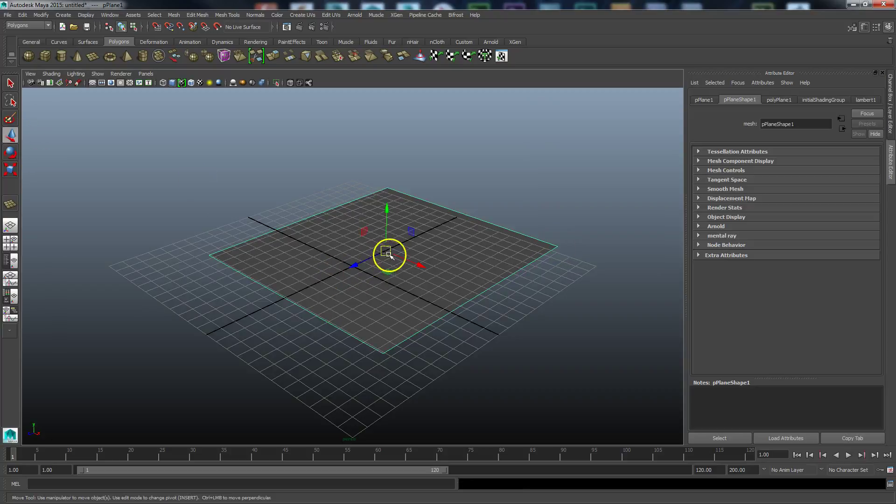
drag(371, 260, 344, 266)
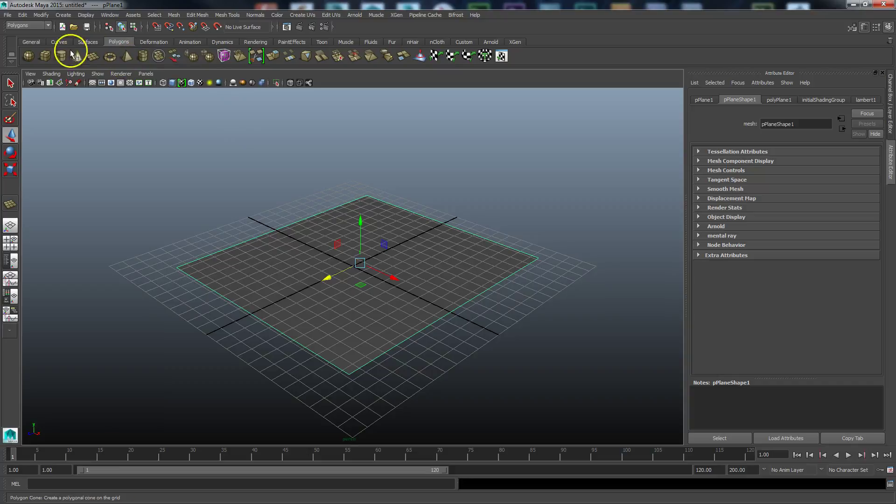
- Create a polygon sphere at the centre of the plane and raise it so it rests on the plane's surface
click(28, 56)
drag(345, 259, 350, 229)
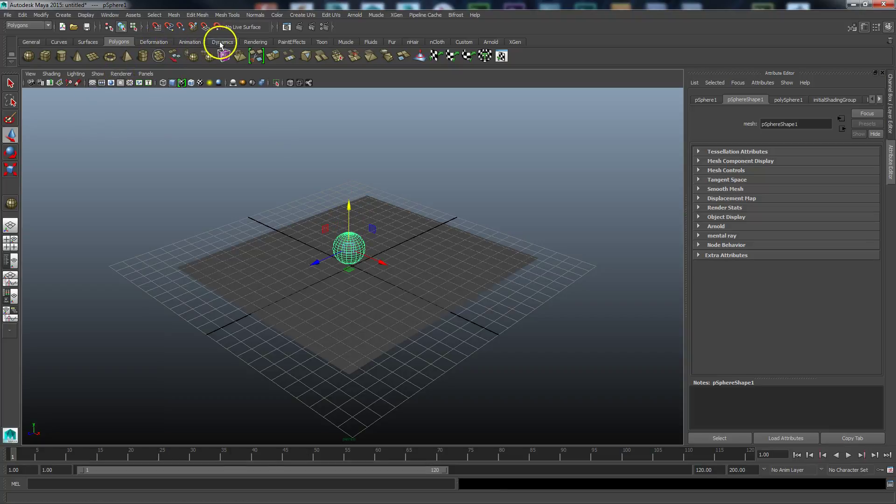
- Create an area light, move it to about Y 5.4 and Z 5.7 cm, and display scene lighting in the viewport
click(256, 42)
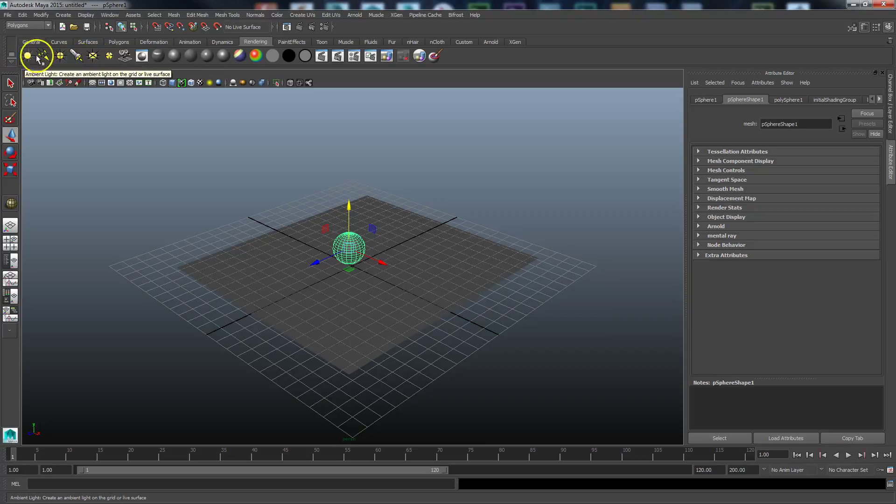
click(93, 56)
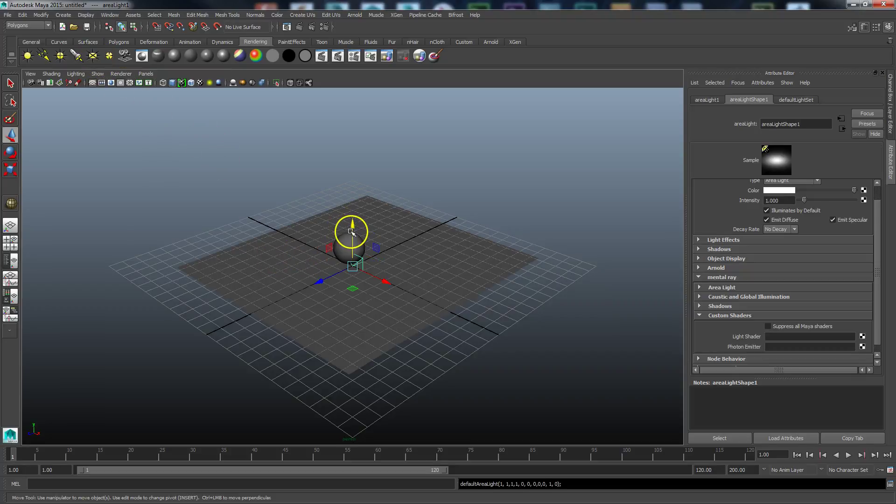
drag(352, 228, 353, 162)
drag(344, 211, 288, 218)
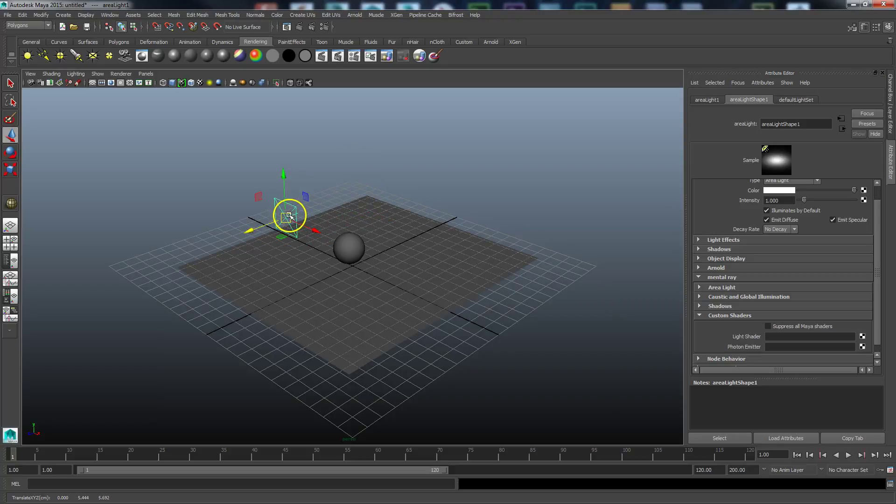
key(7)
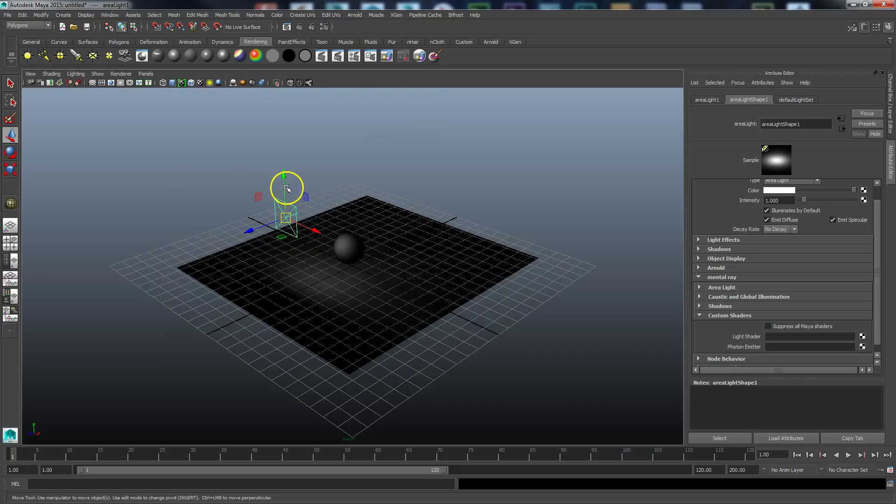
- Raise the area light slightly and rotate it about -40 degrees around X so it tilts down toward the plane
click(282, 204)
click(279, 203)
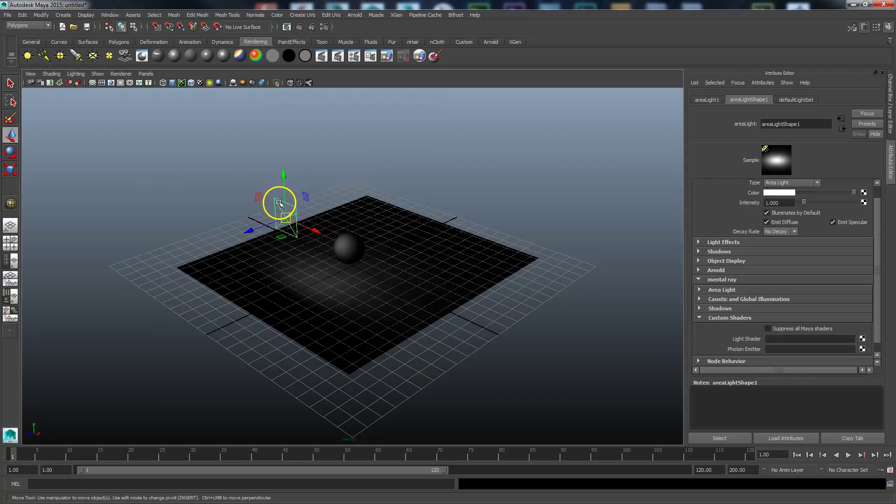
click(10, 153)
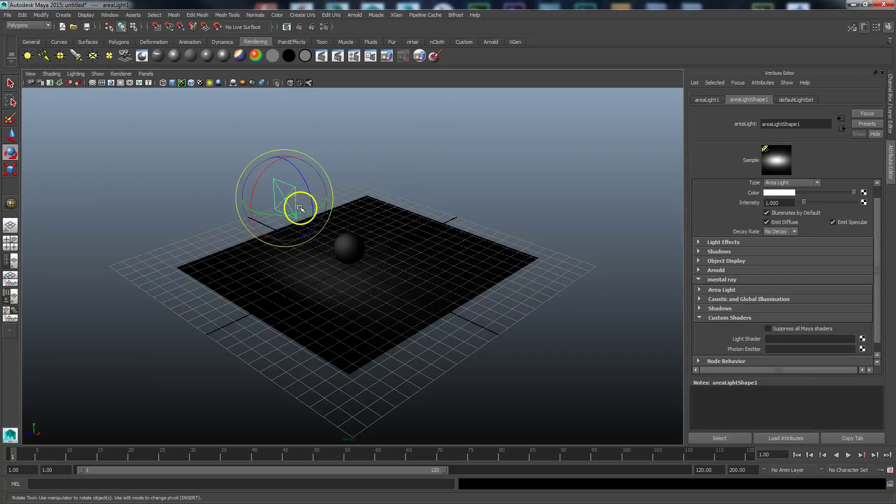
drag(250, 194, 261, 167)
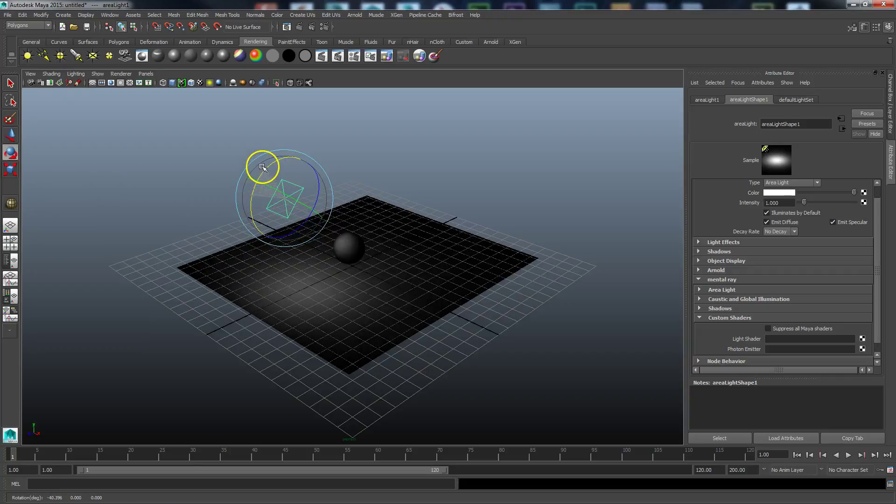
- Test-render the perspective view twice with Maya Software, examine the light and shadow around the sphere, and close the Render View
click(287, 27)
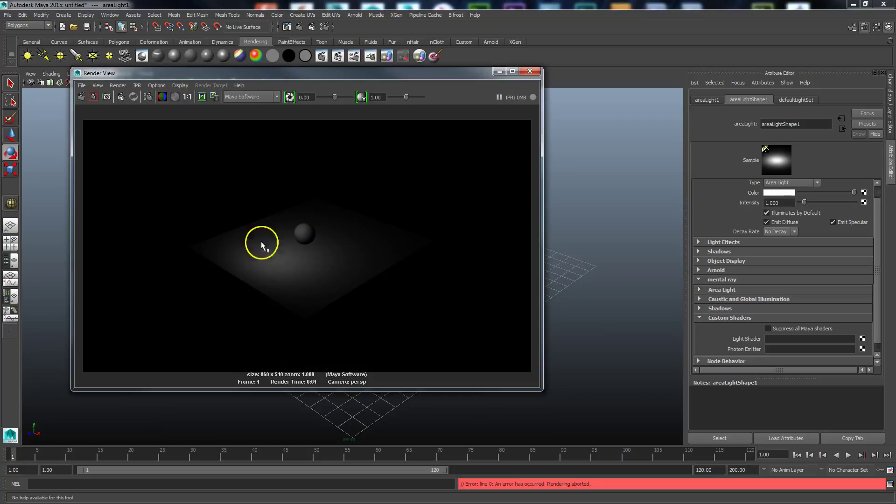
drag(478, 77, 450, 75)
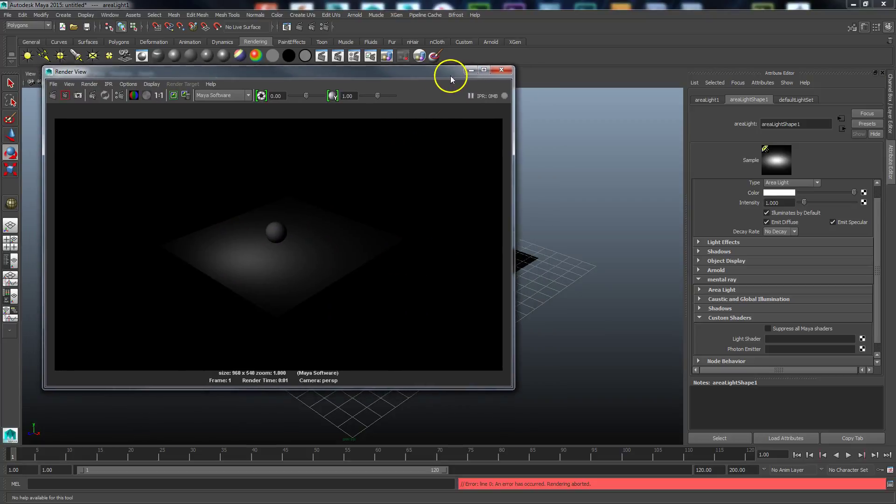
click(502, 70)
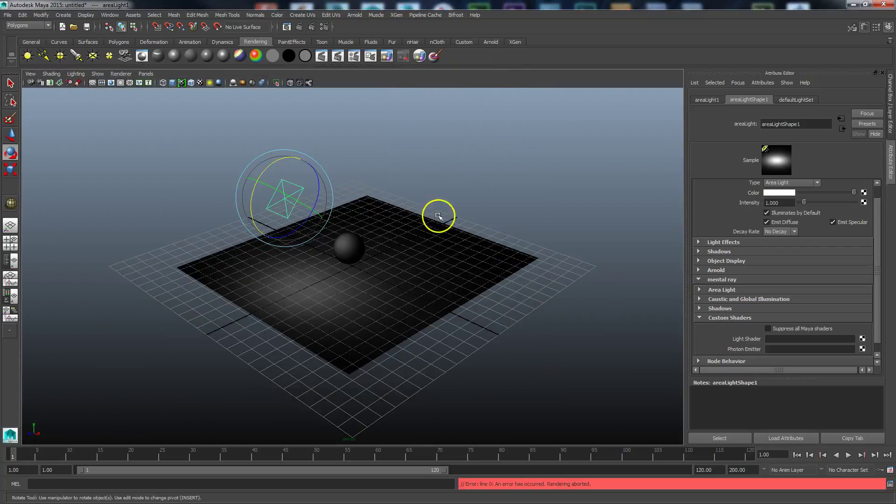
click(301, 197)
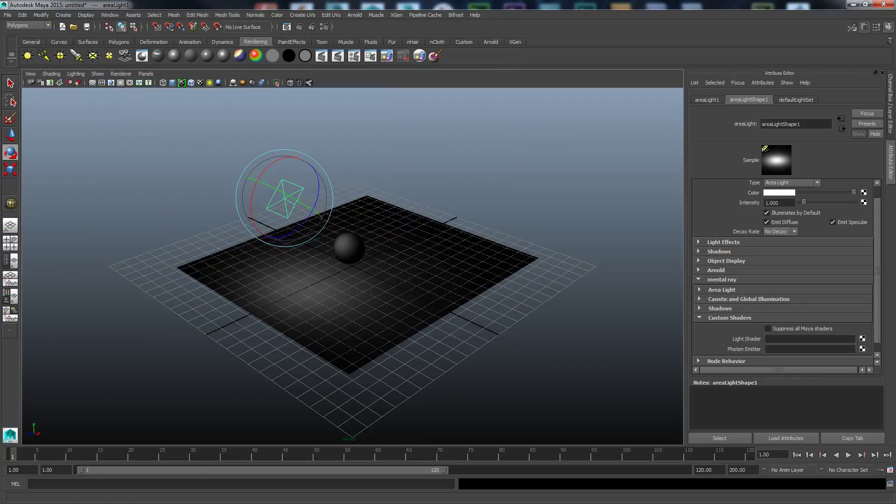
click(352, 57)
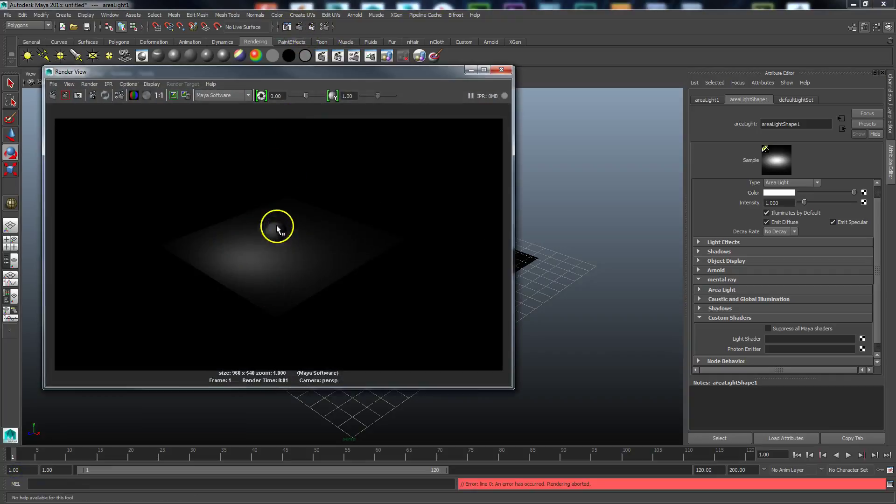
click(500, 70)
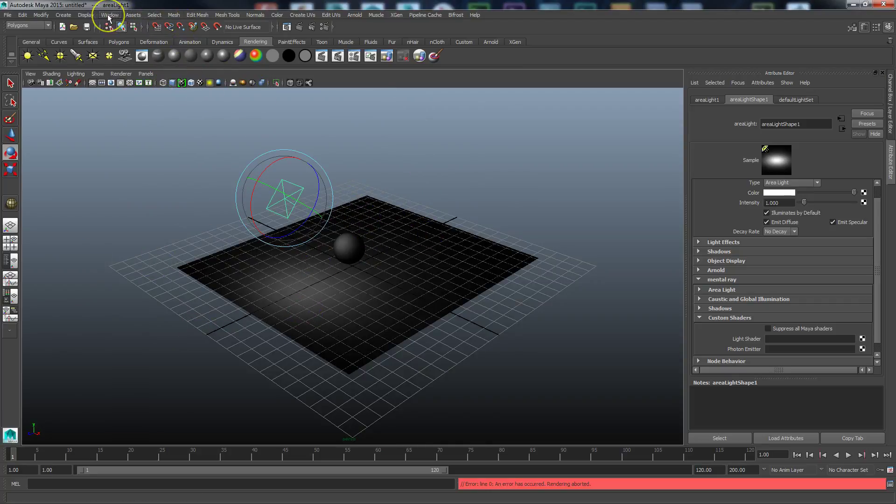
- Set the scene's renderer to mental ray in the Render Settings
click(109, 15)
mouse_move(125, 36)
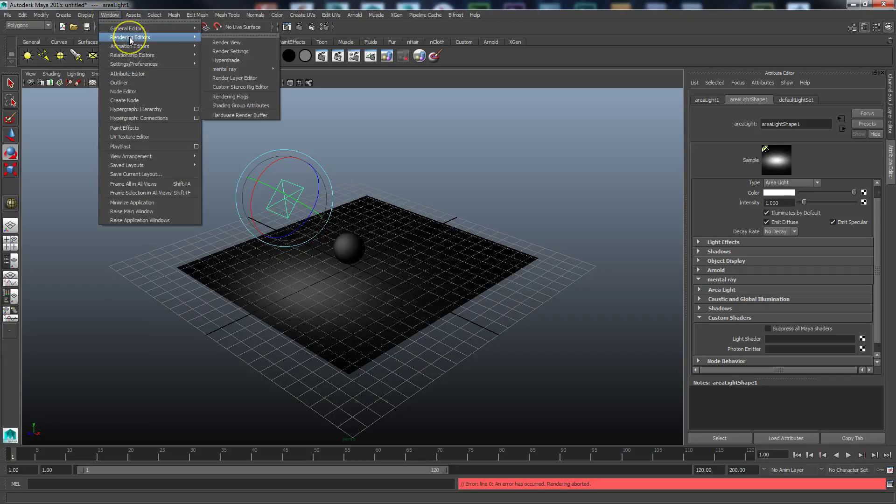
click(230, 51)
click(337, 131)
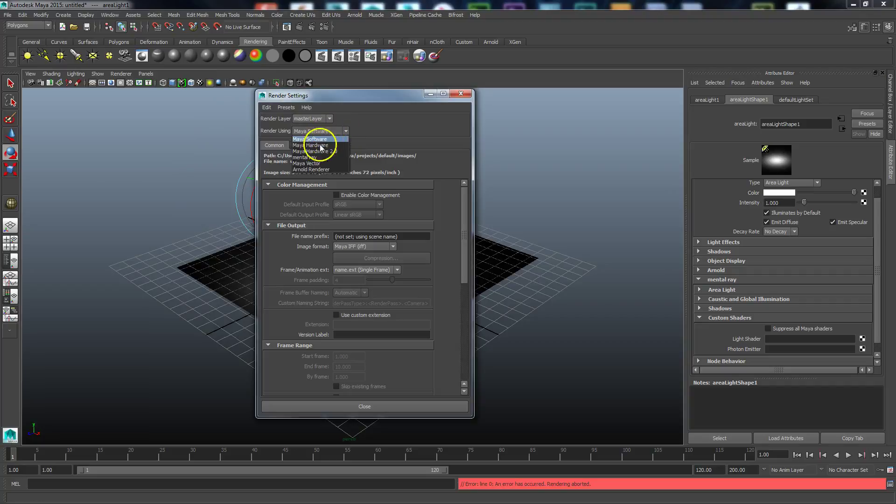
click(312, 157)
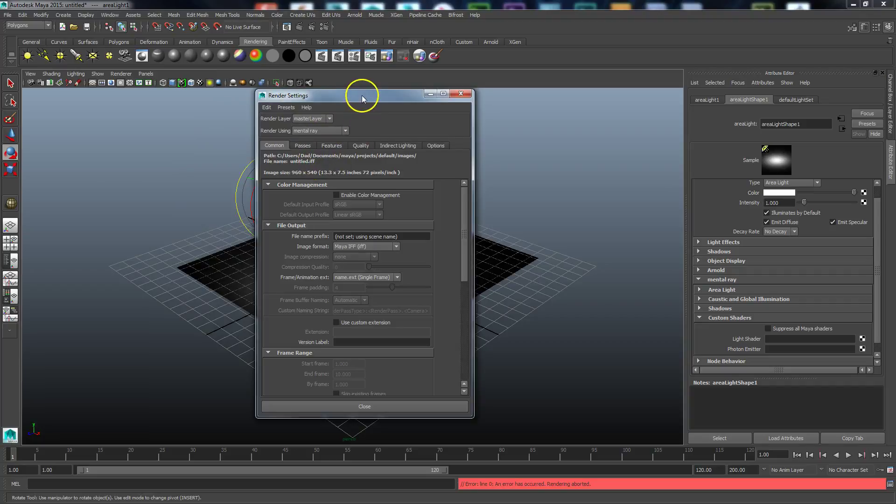
drag(362, 98, 314, 36)
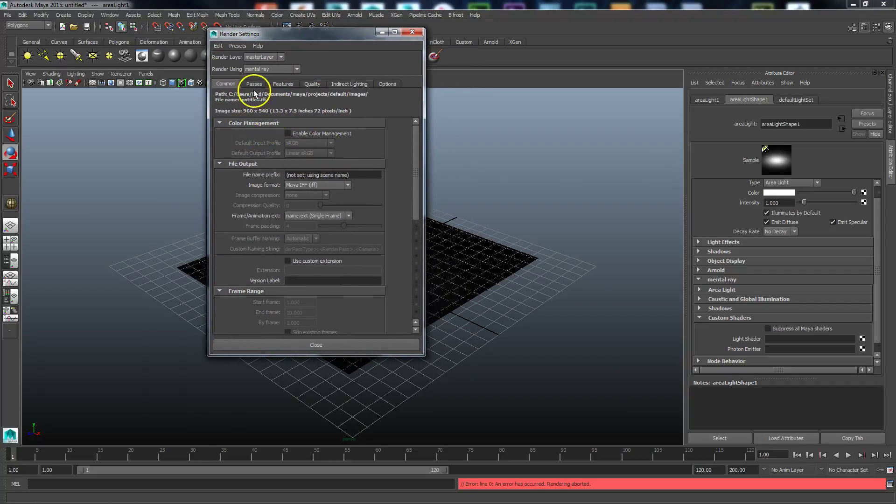
- Enable Global Illumination and Final Gathering in mental ray's indirect lighting settings and close the Render Settings
click(351, 84)
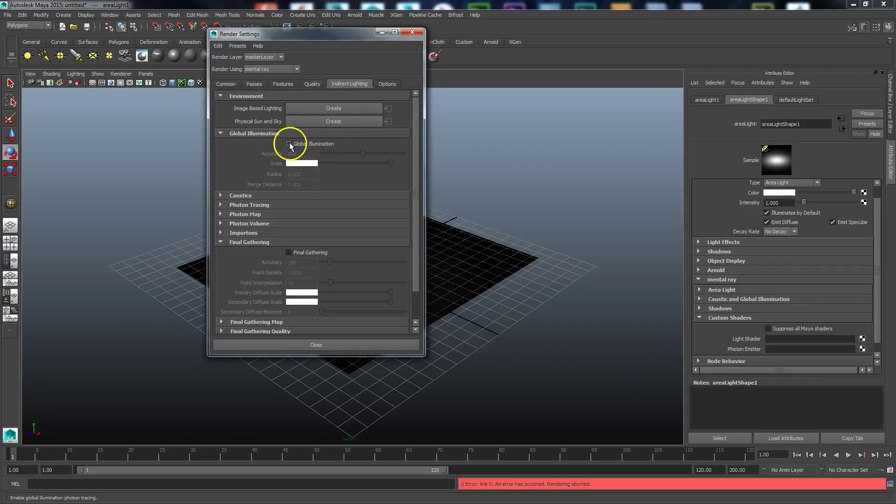
click(289, 252)
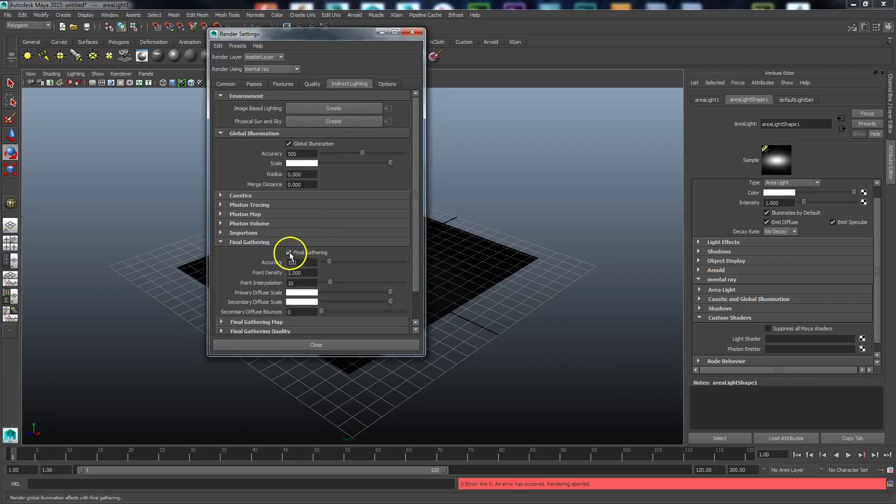
click(417, 34)
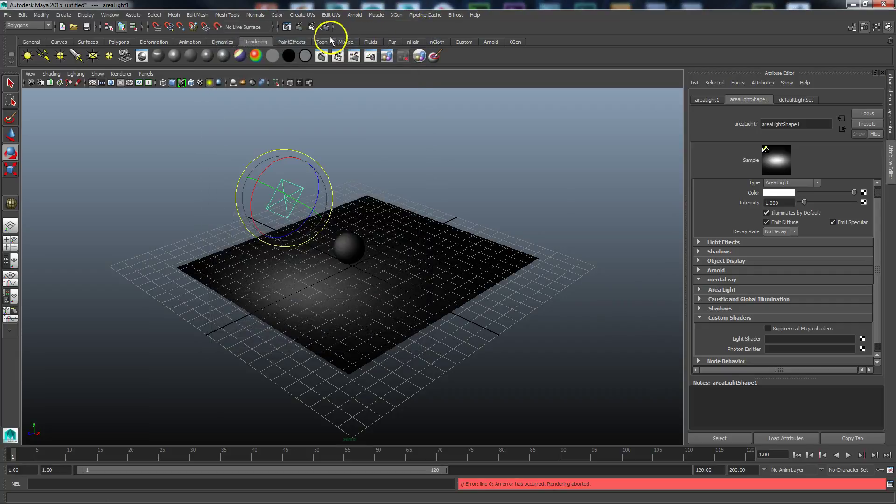
- Render the perspective view with mental ray, examine the sphere's shadow, and close the Render View
click(300, 28)
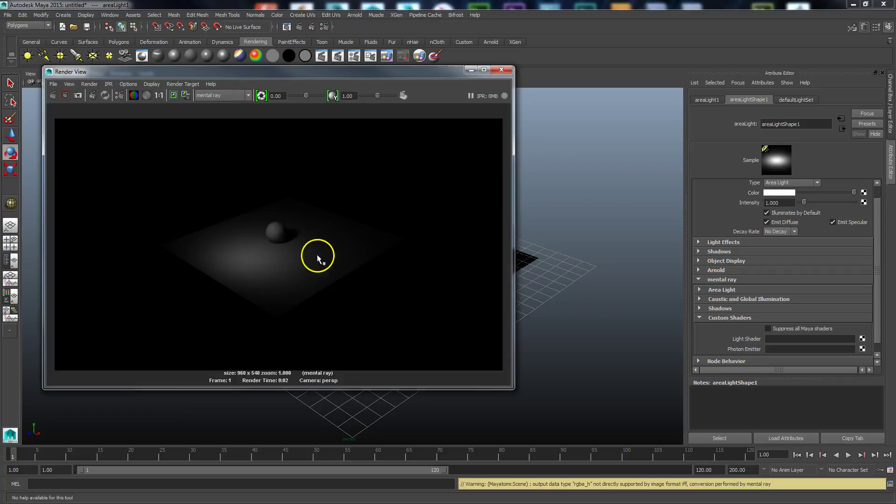
click(501, 71)
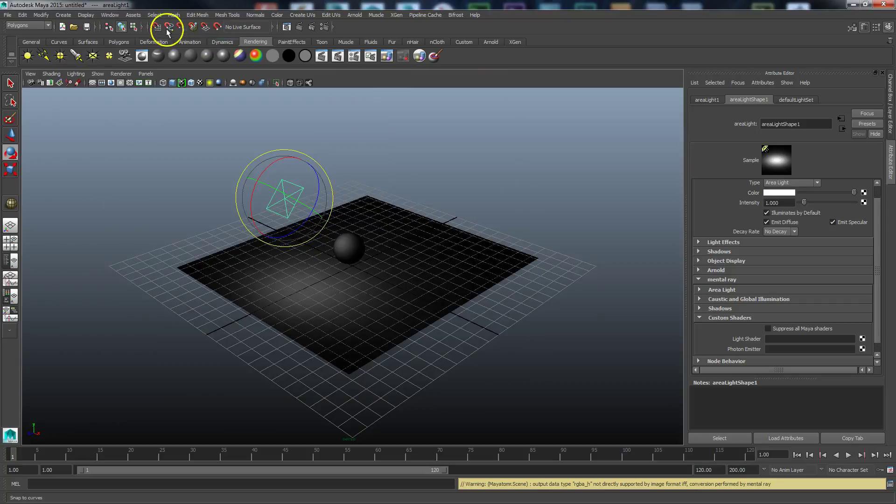
- Create a mental ray mia_material_x material in the Hypershade
click(110, 15)
mouse_move(123, 39)
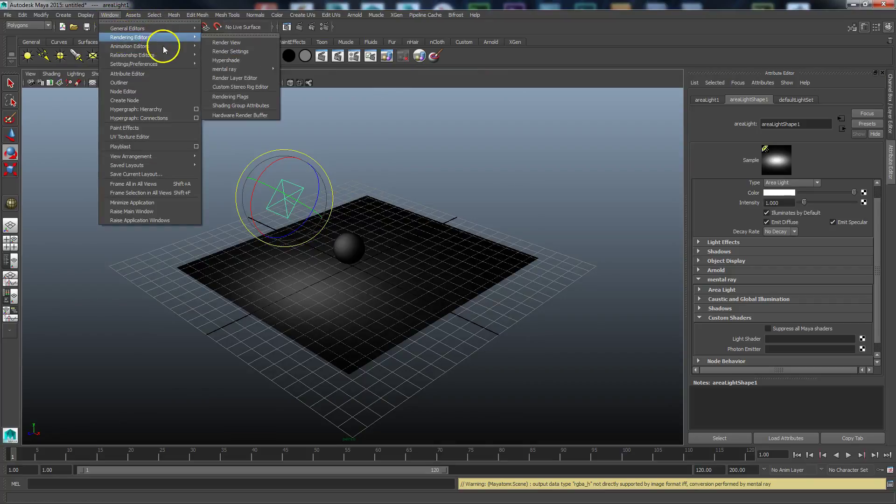
click(236, 61)
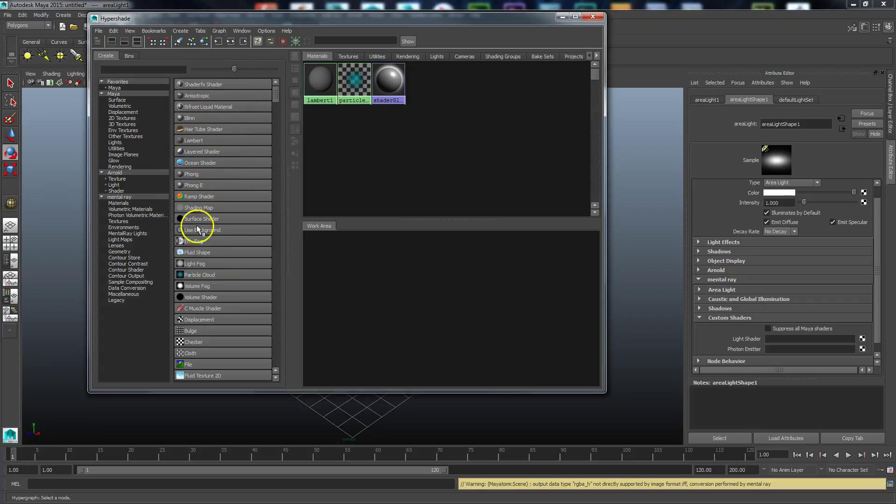
click(123, 233)
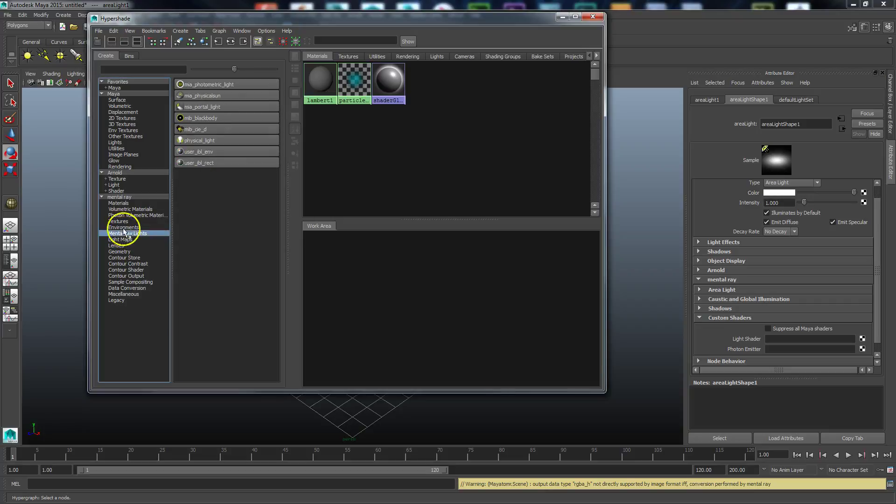
click(124, 204)
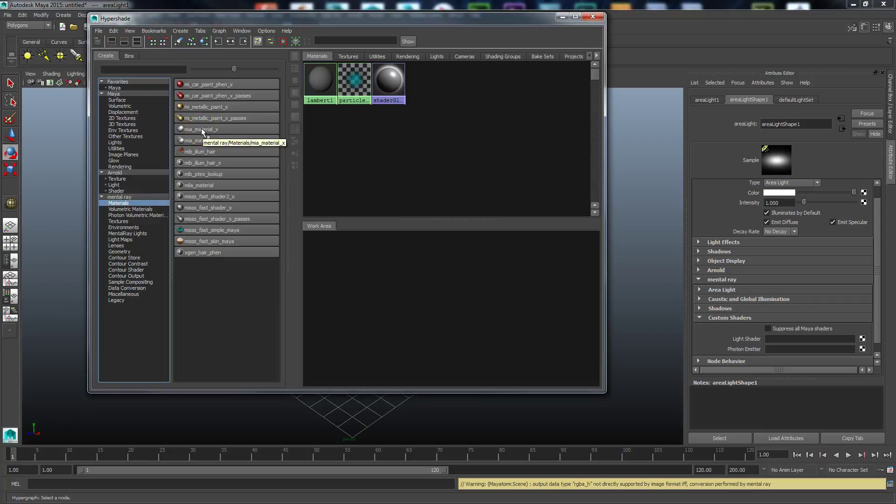
drag(308, 20, 358, 23)
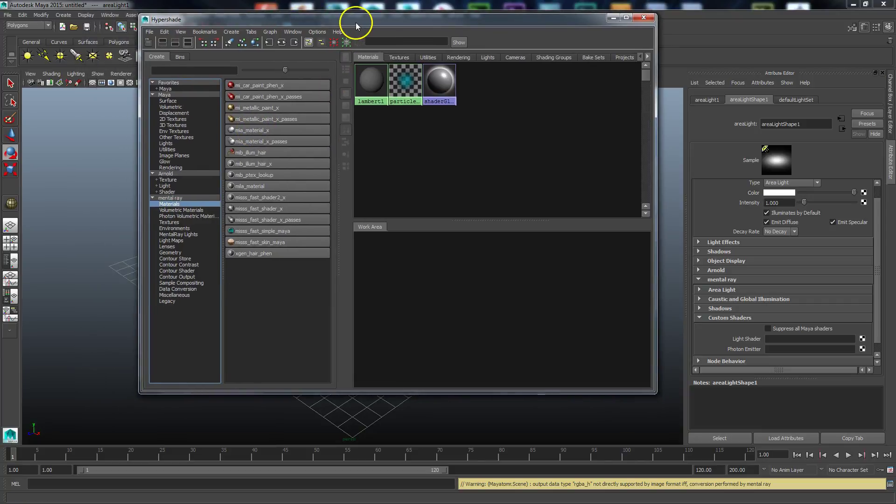
click(248, 131)
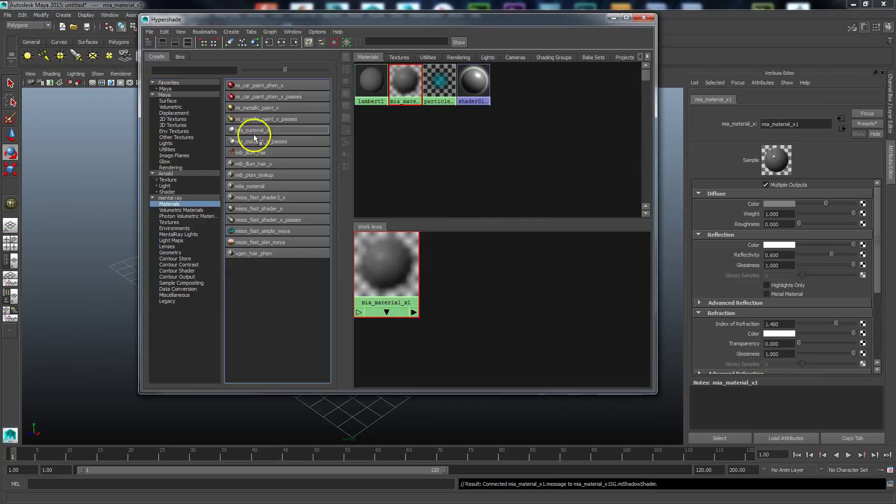
- Assign the mia_material_x1 material to the plane and the sphere
drag(417, 21, 87, 38)
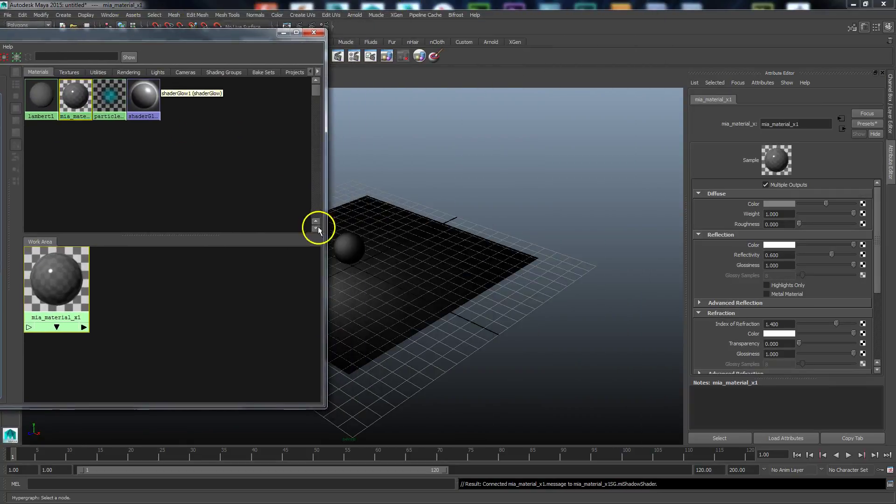
click(393, 270)
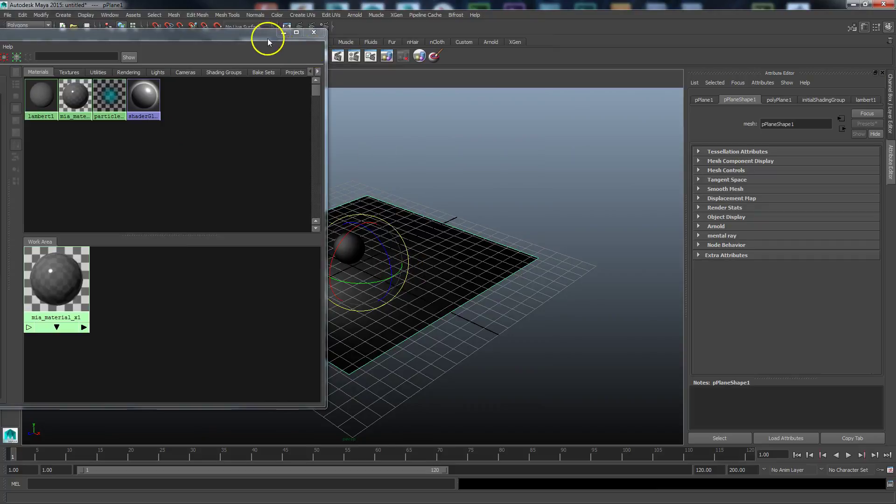
drag(268, 34, 227, 242)
click(10, 84)
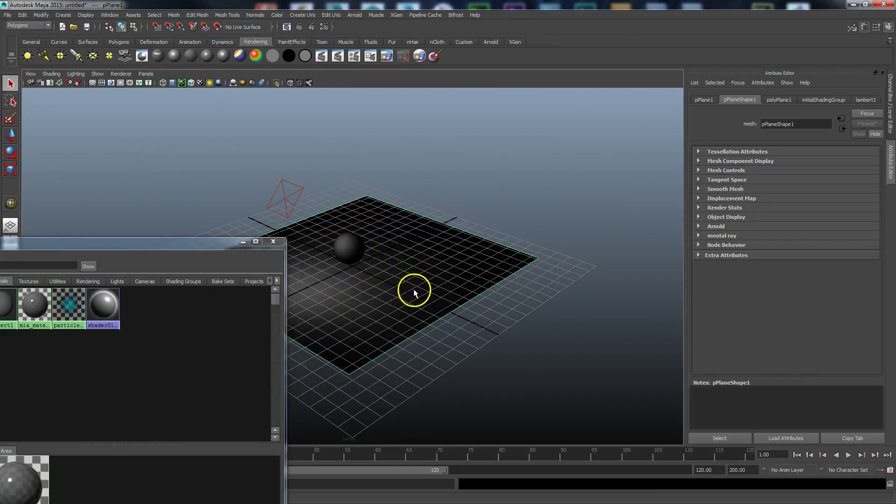
right_drag(405, 247, 470, 450)
click(347, 253)
right_drag(348, 251, 415, 457)
- Render the perspective view with the newly assigned material and set the Render View aside
drag(202, 244, 565, 99)
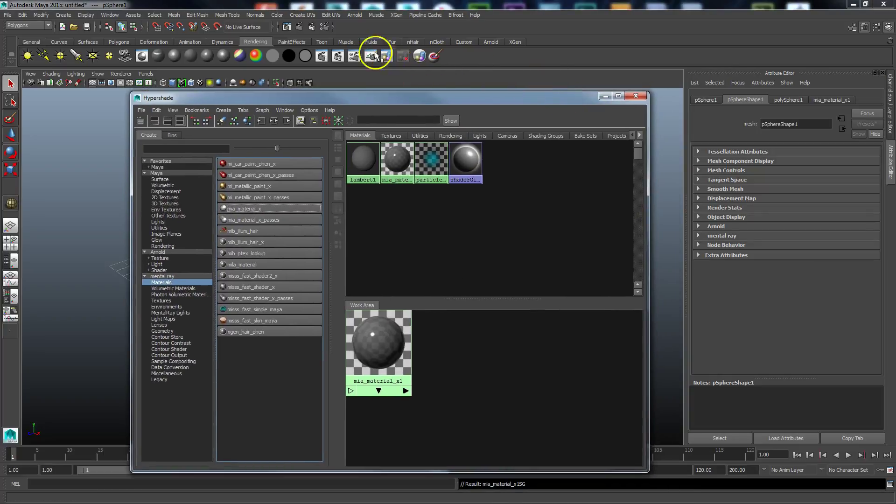
click(308, 27)
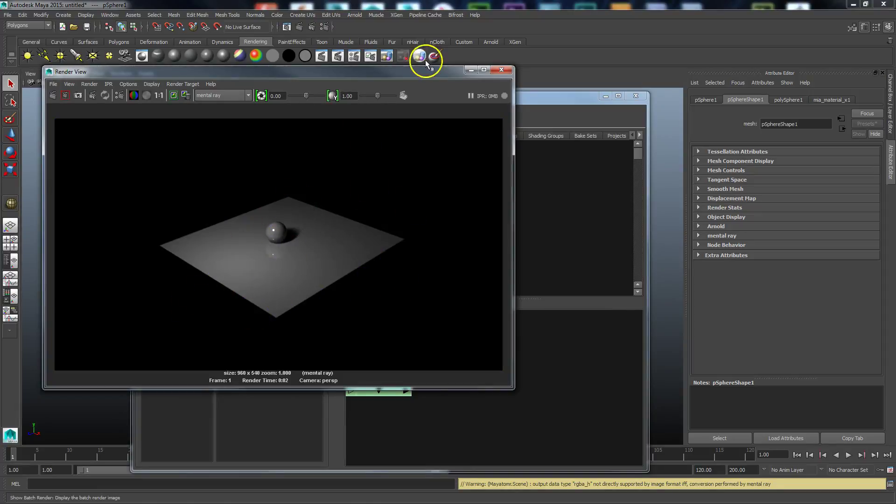
drag(432, 70, 7, 62)
- Set the mia_material_x1 reflectivity to 0.214 and its reflection glossiness to 0.571
click(545, 95)
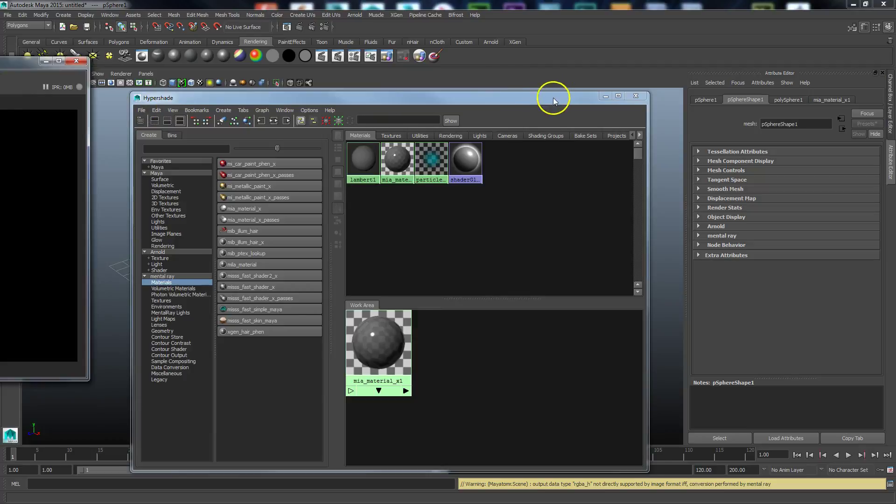
drag(553, 97, 466, 14)
click(297, 260)
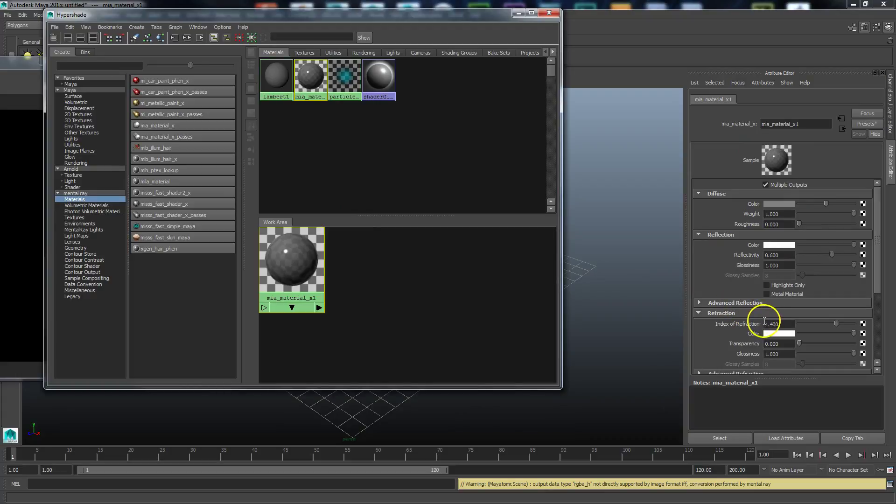
click(729, 303)
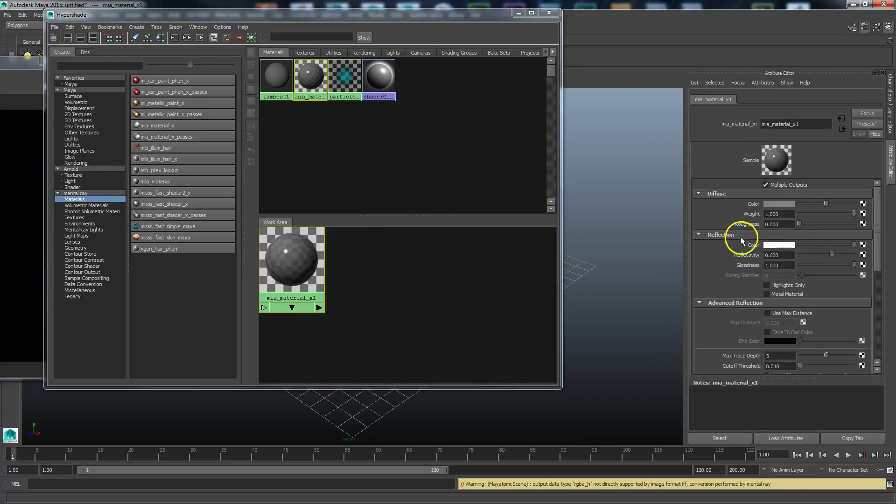
mouse_move(831, 260)
mouse_down()
mouse_move(809, 258)
mouse_move(852, 265)
mouse_move(828, 262)
mouse_up()
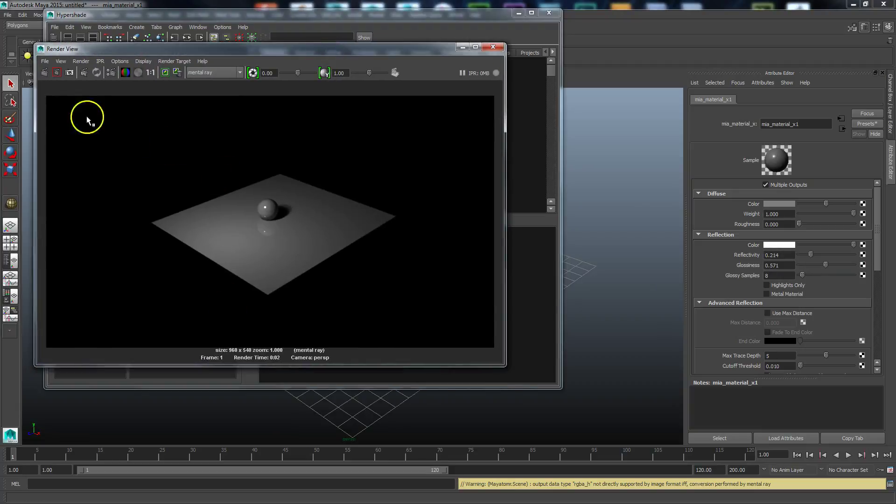
- Re-render the scene to check the softened reflections, and close the Render View and Hypershade
click(46, 74)
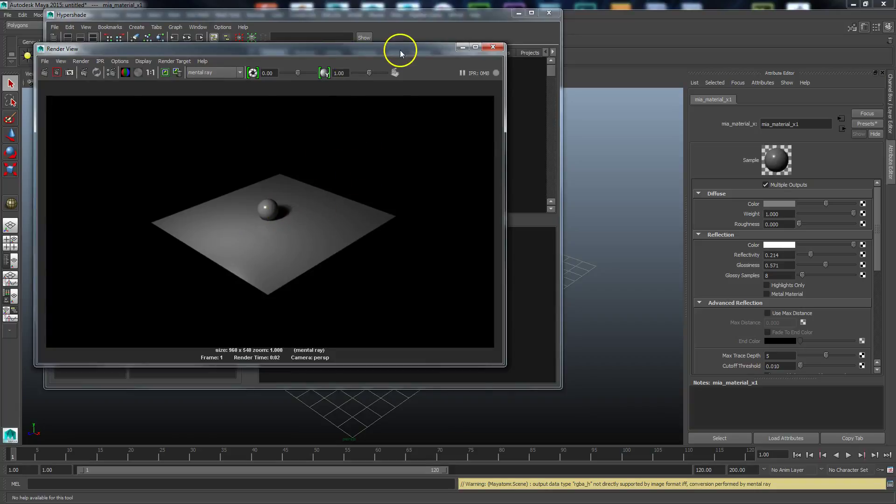
drag(401, 53, 384, 98)
click(478, 92)
click(509, 31)
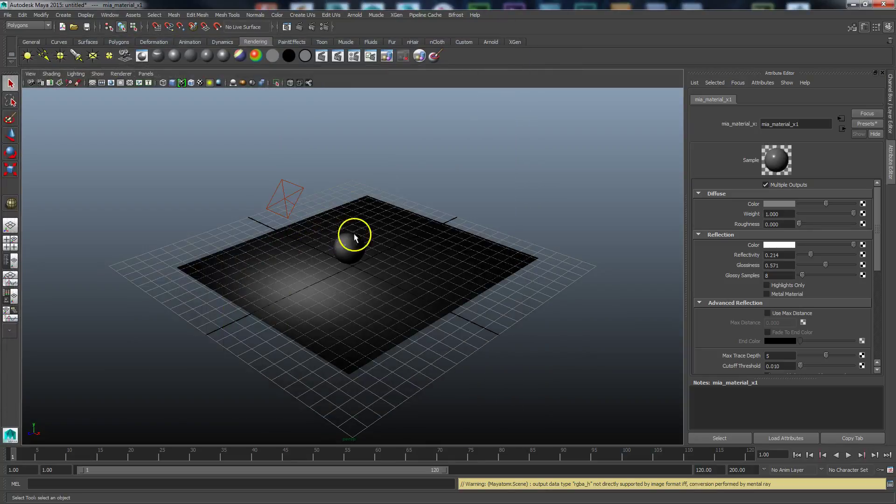
- Delete the area light and create a spot light in its place
click(289, 207)
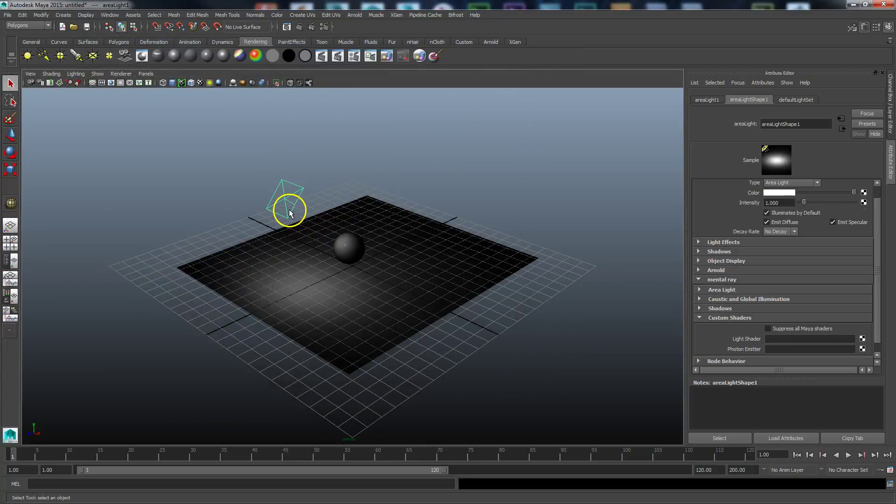
key(Delete)
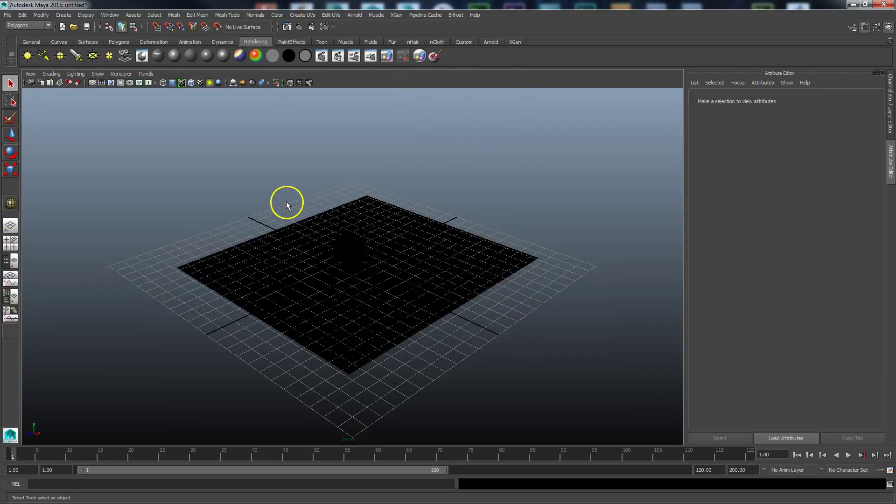
click(77, 57)
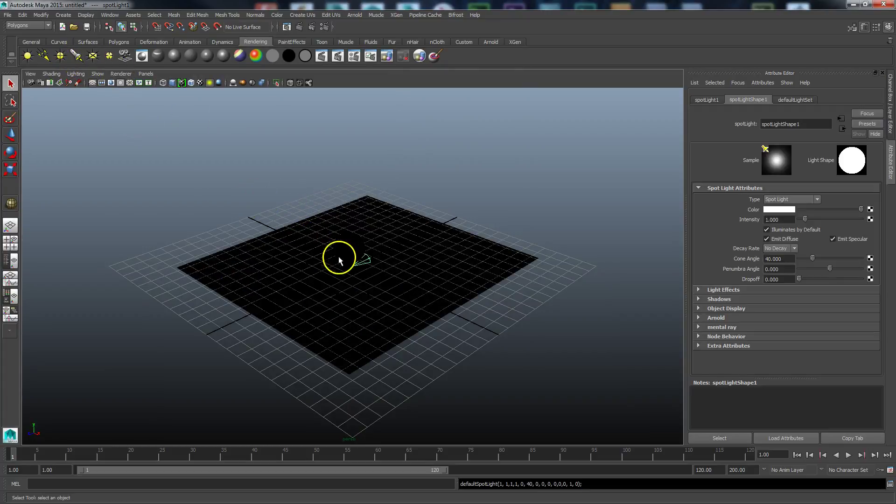
- Try to move the spot light away from the sphere with the Move tool
click(366, 264)
click(10, 153)
click(12, 137)
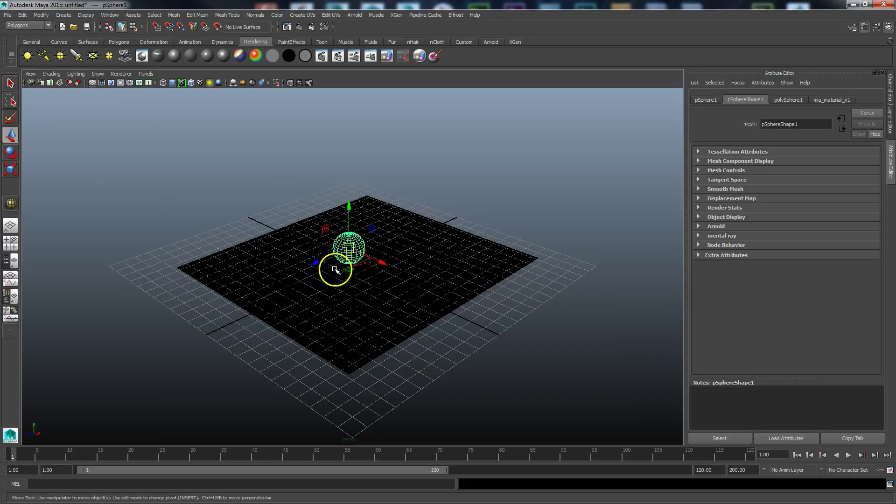
click(365, 264)
drag(349, 270, 299, 289)
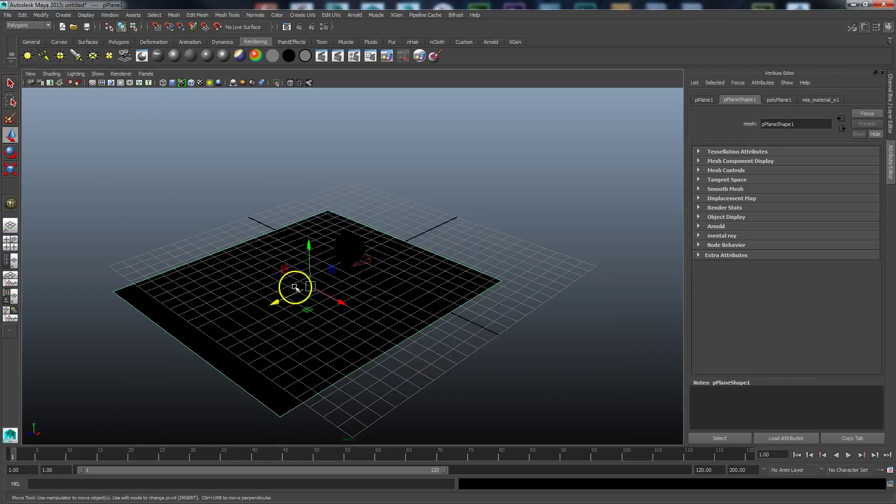
- Move the spot light about 4.9 units along Z and raise it about 3.8 units
click(366, 263)
drag(368, 259, 270, 304)
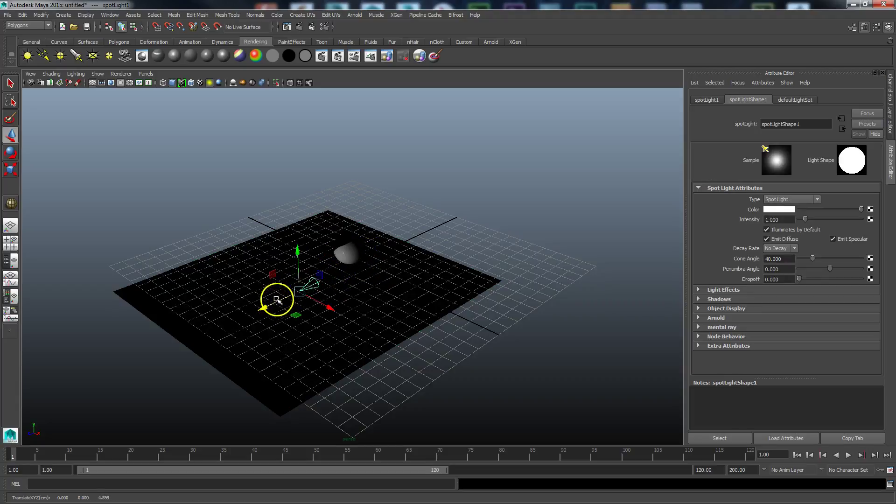
drag(299, 275, 296, 220)
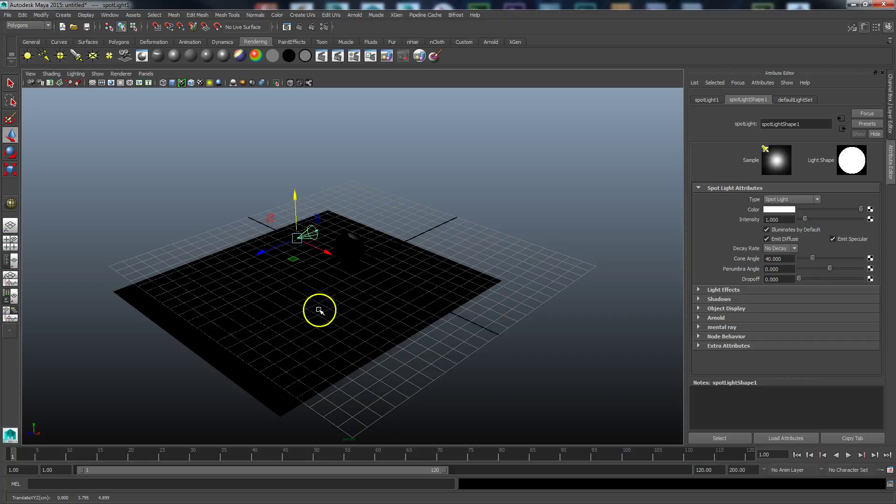
- Slide the plane back along Z so it sits centred on the grid
click(306, 290)
click(290, 300)
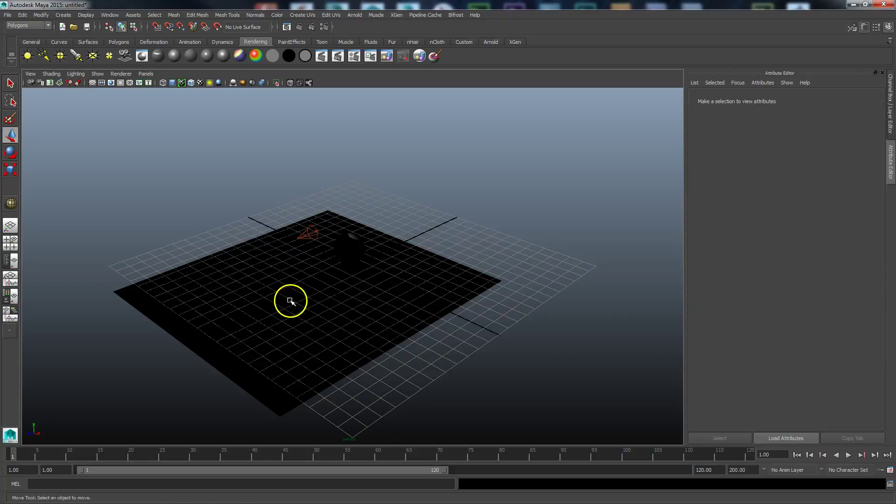
drag(275, 301, 326, 270)
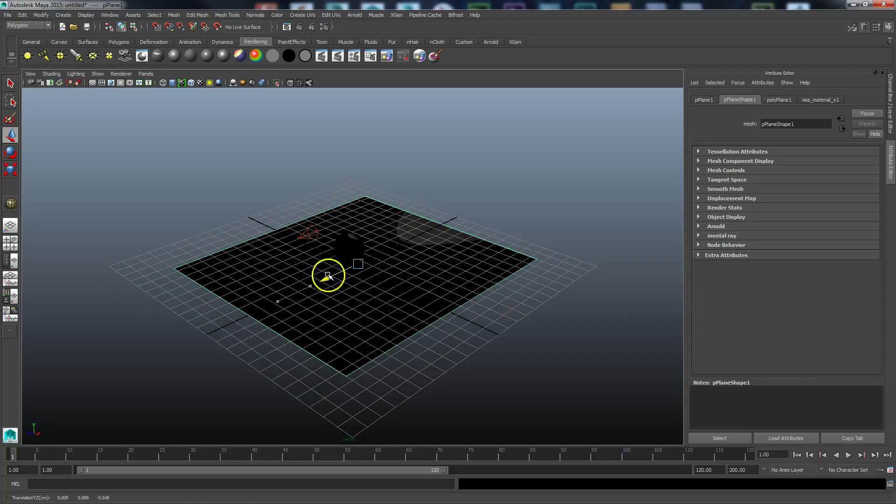
- Rotate the spot light down toward the sphere and plane, and check the lighting in a render
click(298, 239)
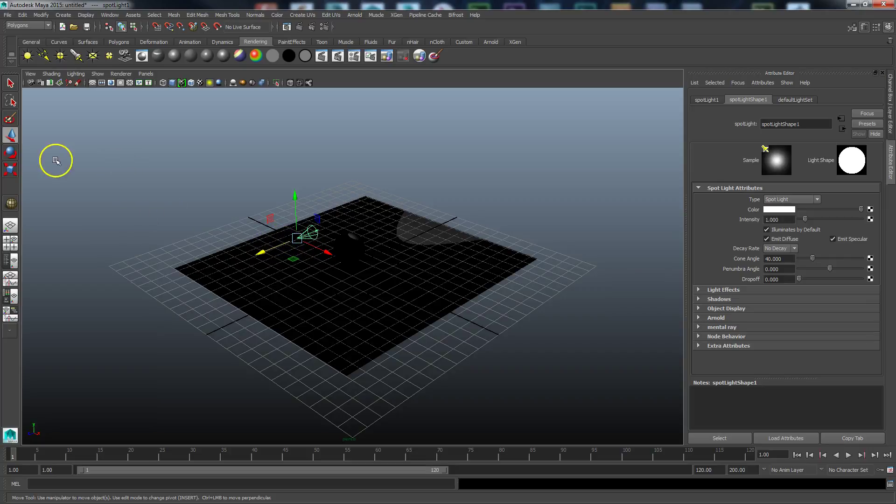
click(10, 152)
drag(301, 236, 274, 210)
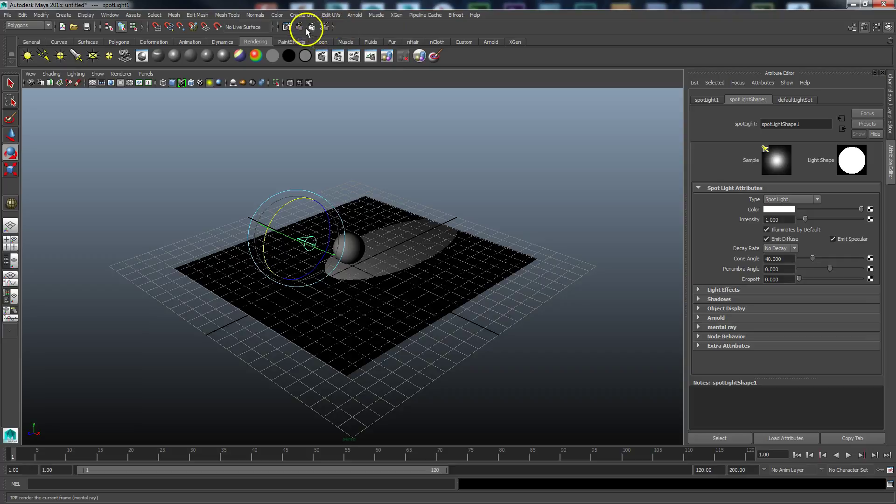
click(324, 57)
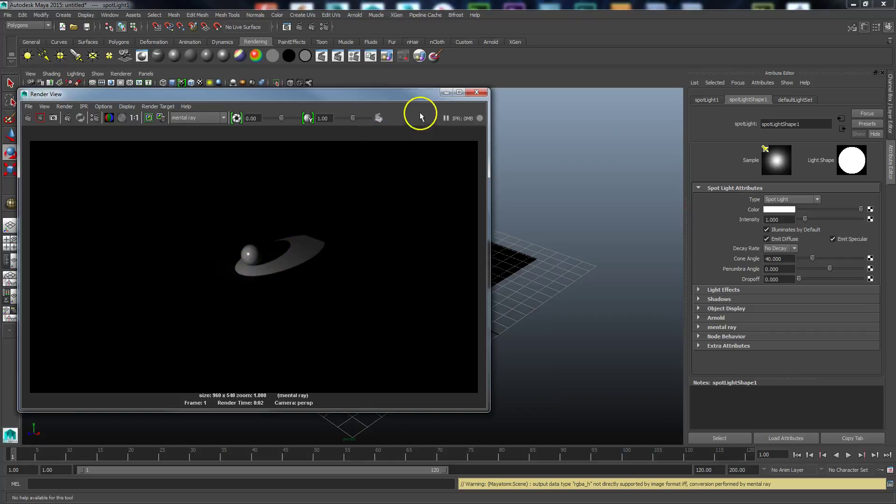
click(477, 93)
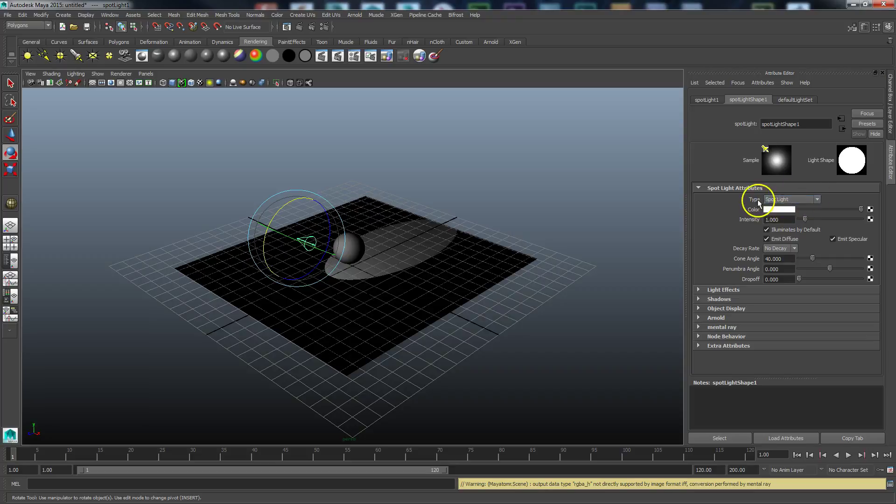
- Change the spot light's type to Area Light and render the scene to examine the sphere's shadow
click(812, 200)
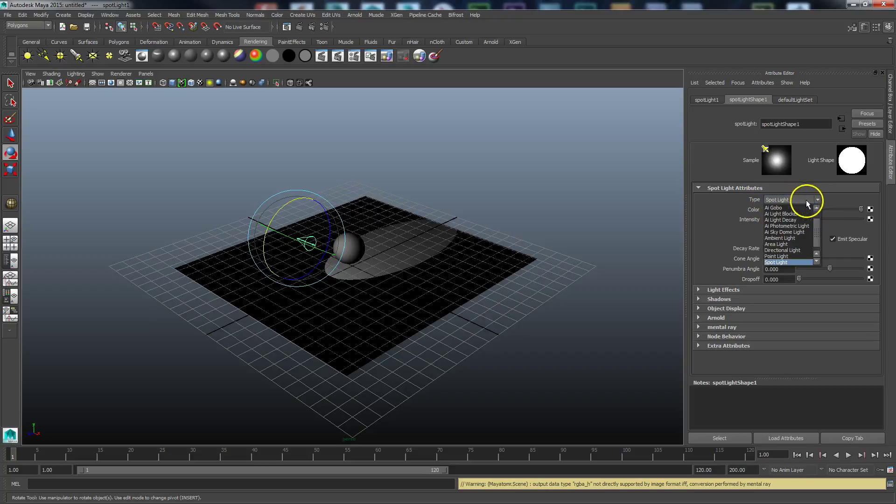
click(776, 244)
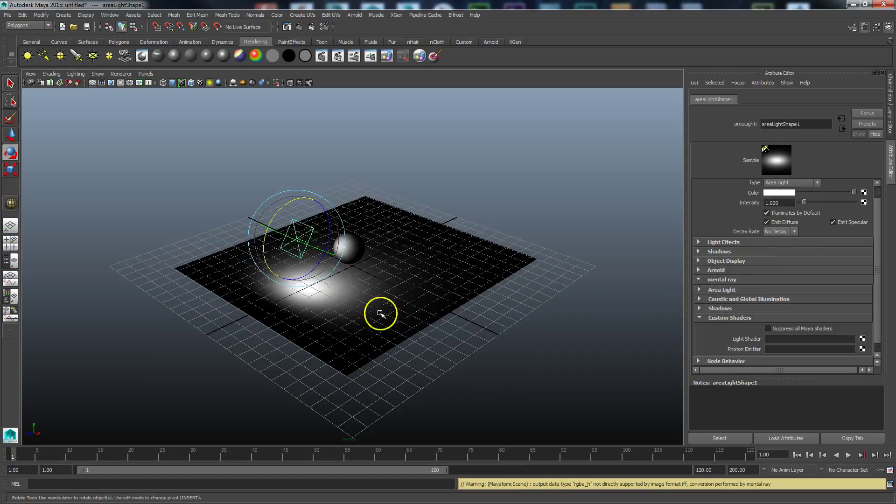
click(300, 27)
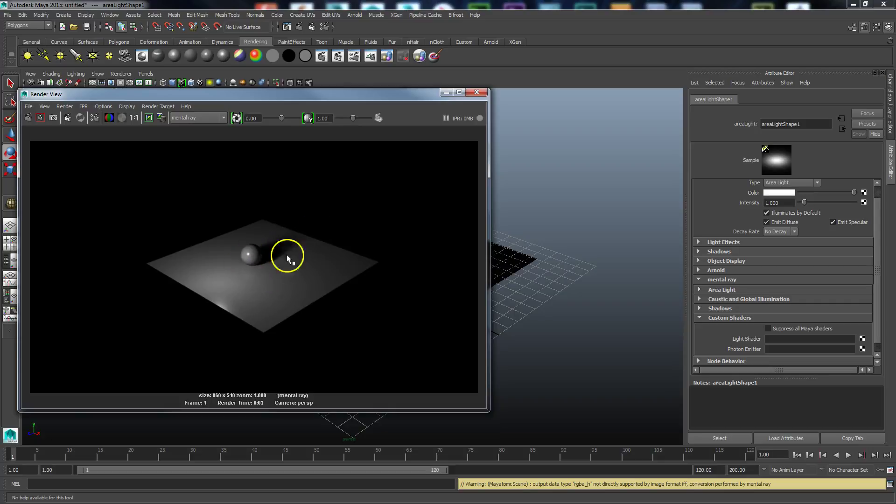
drag(429, 97, 489, 48)
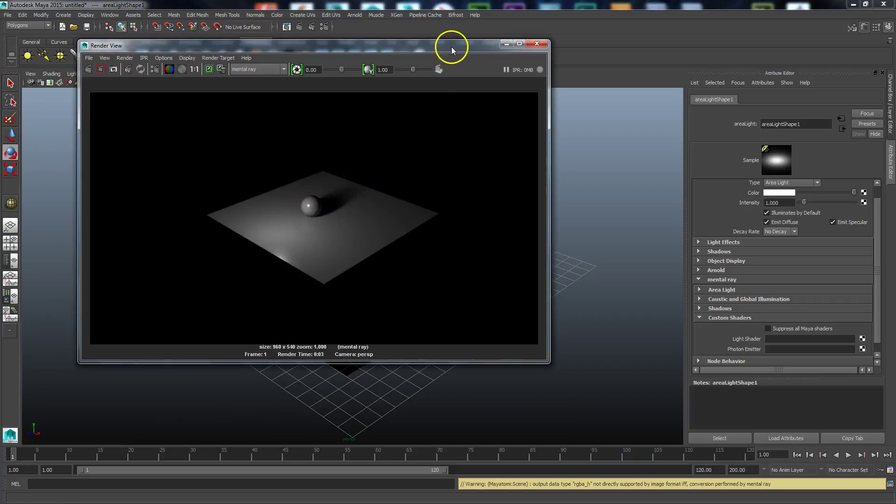
drag(451, 50, 429, 305)
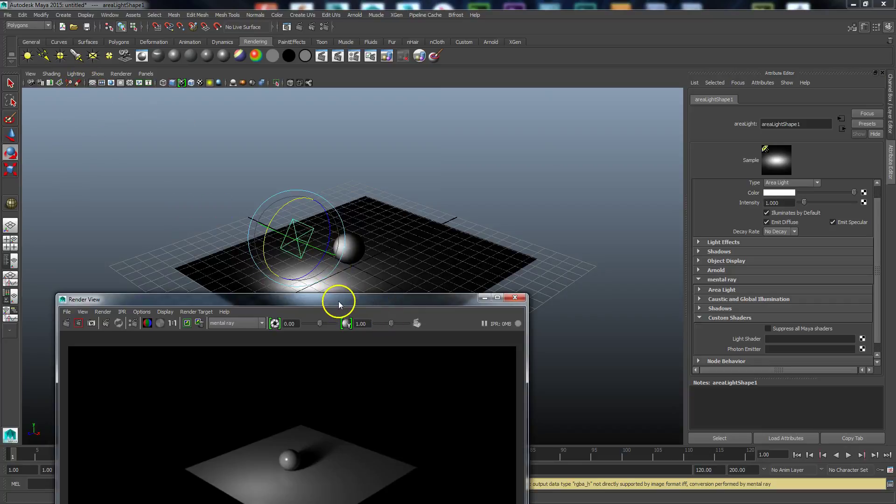
drag(338, 300, 362, 97)
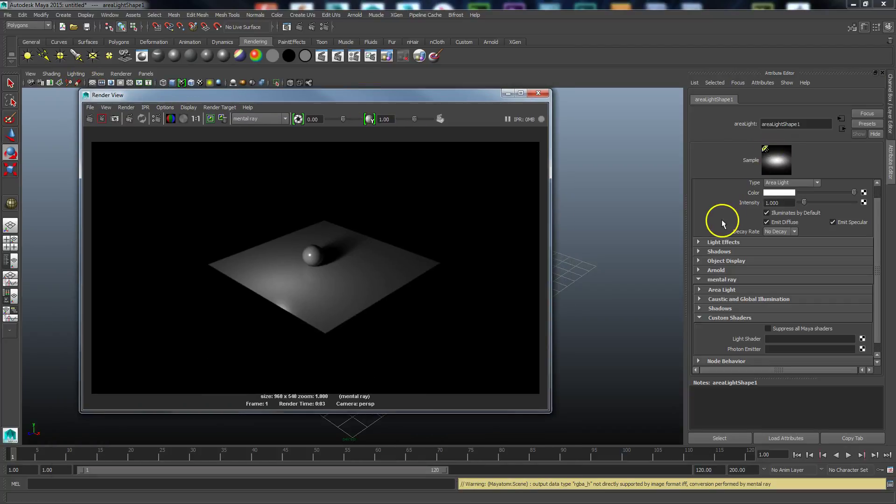
- Enable Use Light Shape in the area light's mental ray Area Light settings
click(722, 252)
click(718, 255)
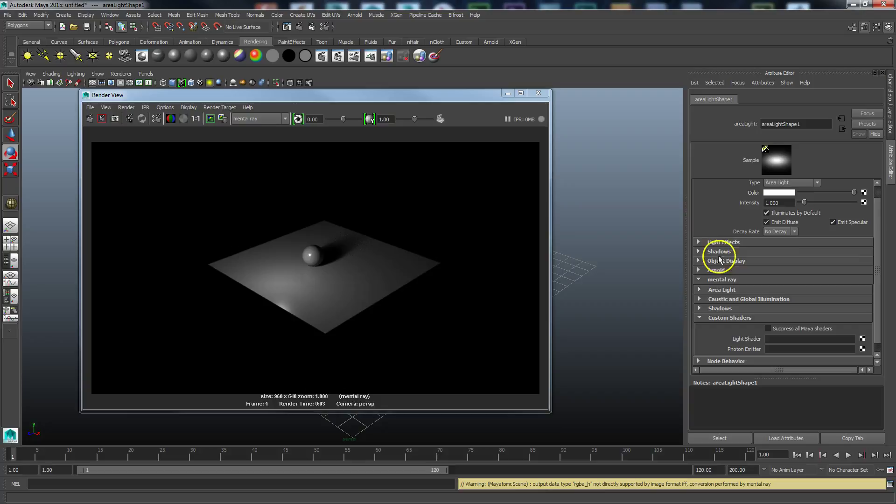
click(719, 260)
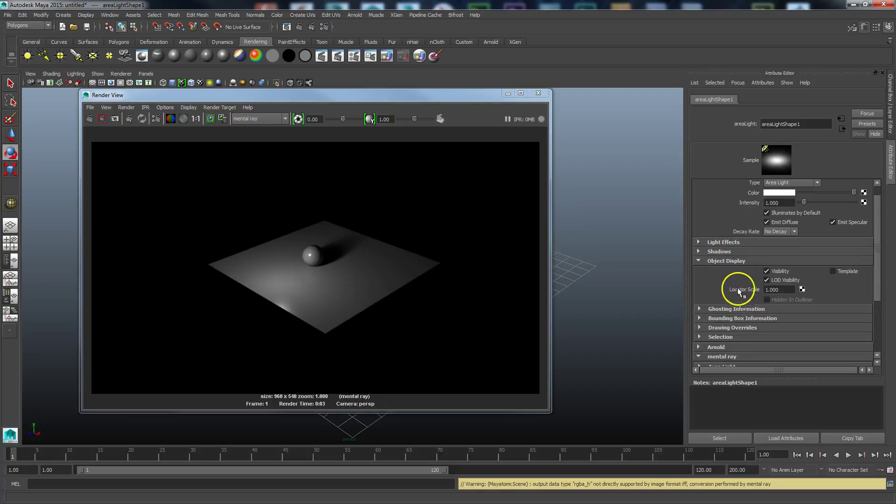
click(737, 261)
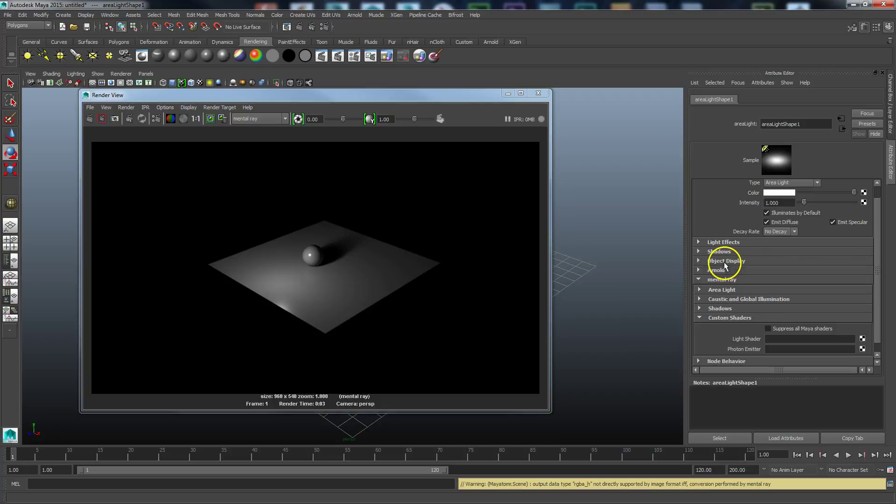
click(724, 290)
click(510, 94)
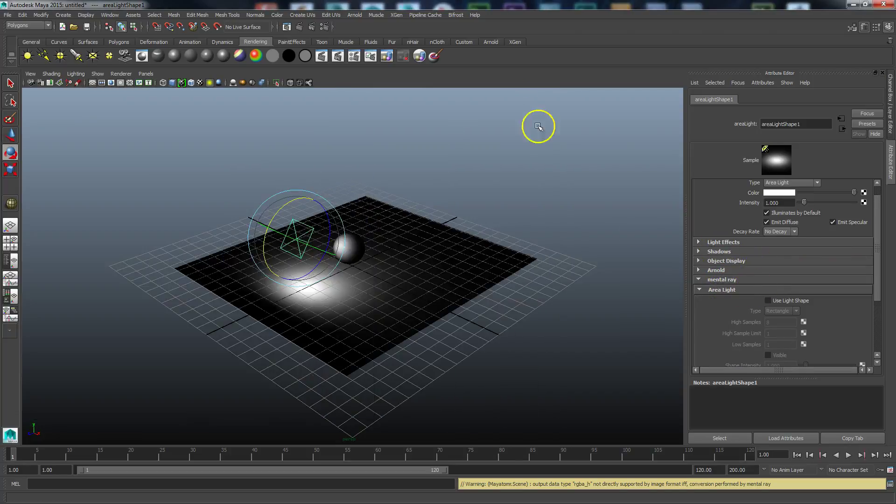
click(768, 301)
- Try the Disc and Sphere light shape types on the area light, and return the type to Rectangle
click(787, 311)
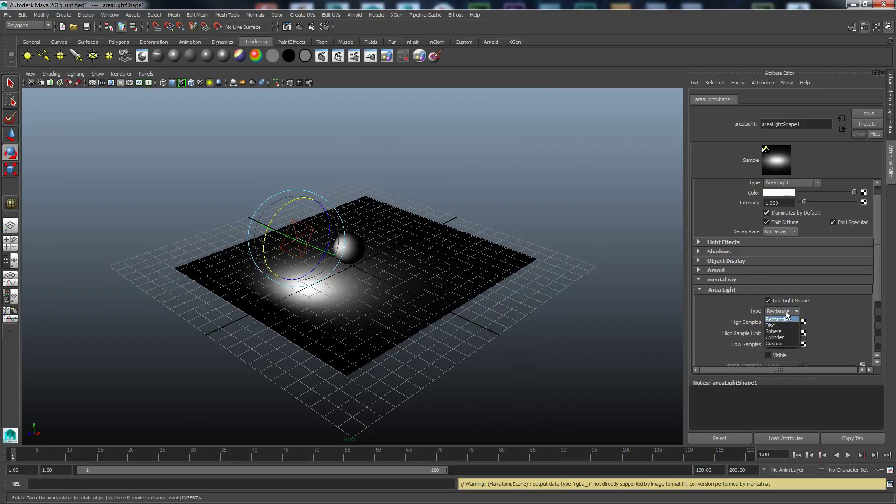
click(779, 325)
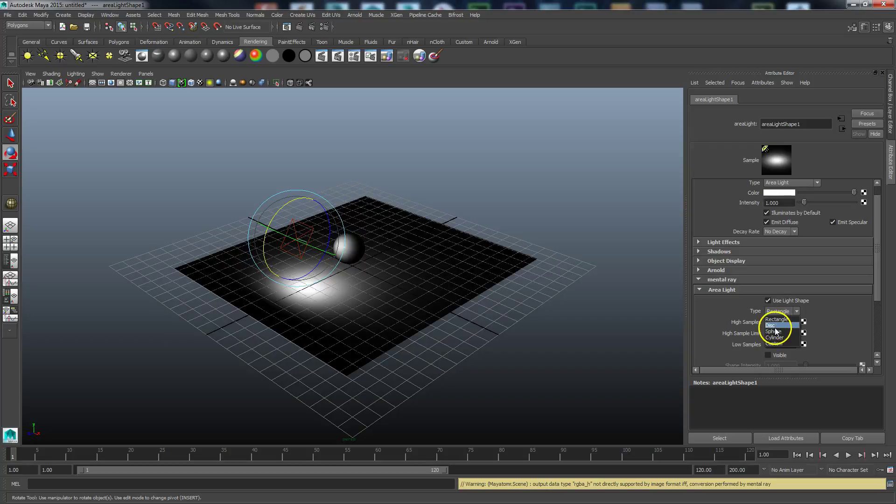
click(772, 326)
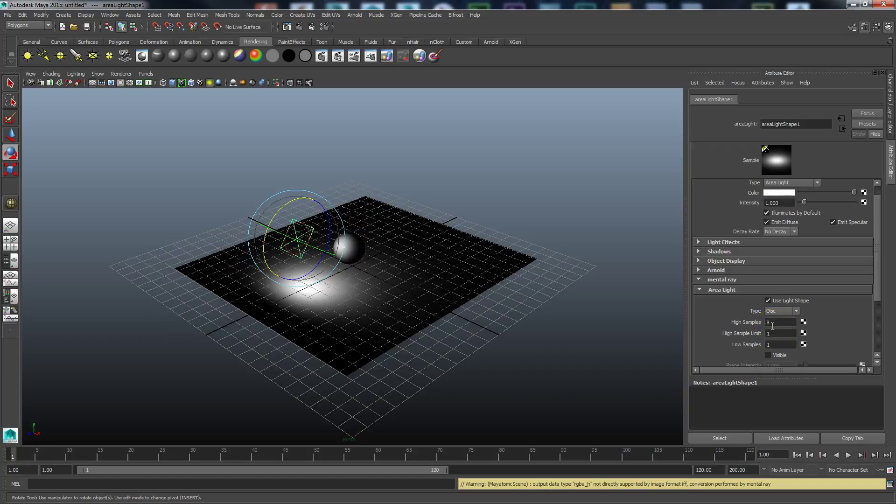
click(783, 312)
click(775, 333)
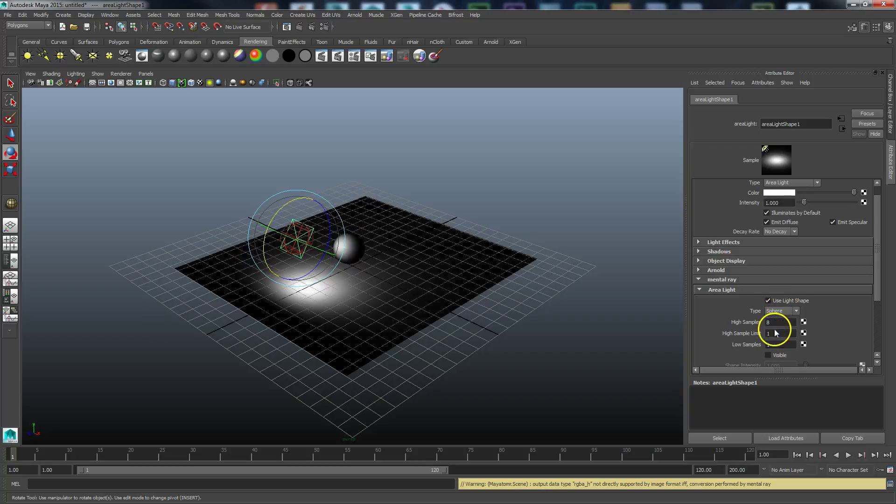
click(783, 311)
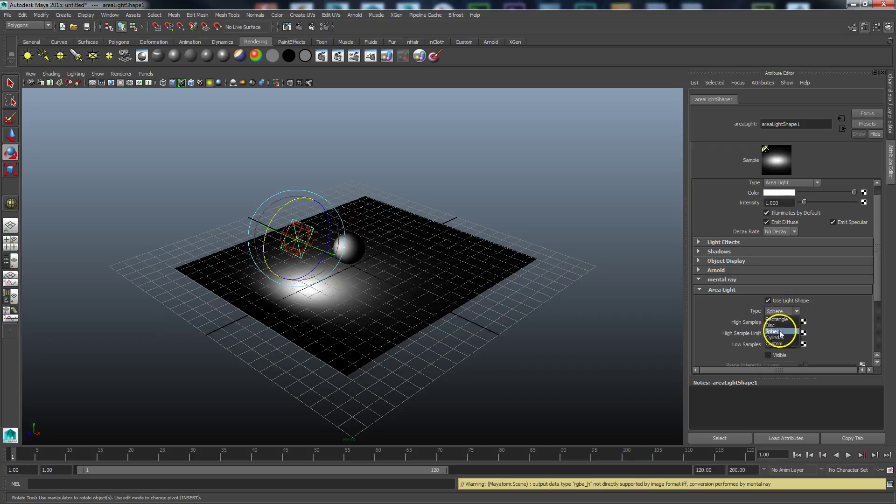
click(777, 321)
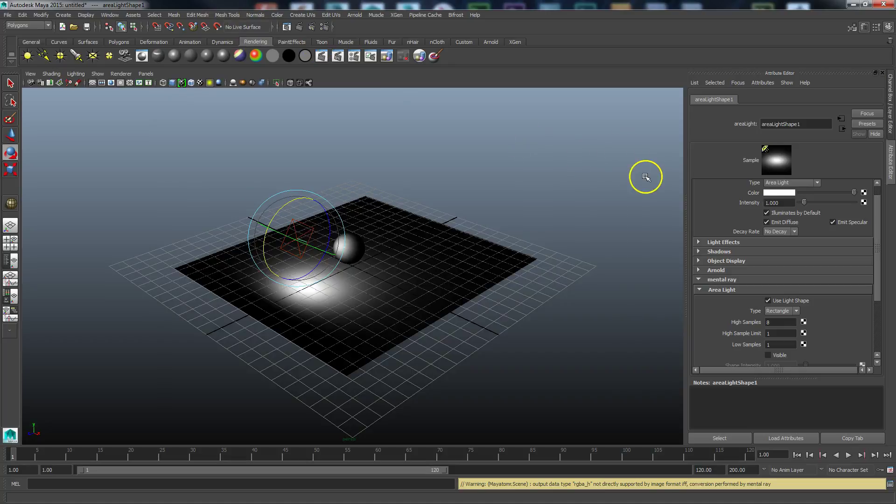
- Create a mia_photometric_light node from the mental ray lights in the Hypershade
click(110, 14)
mouse_move(121, 37)
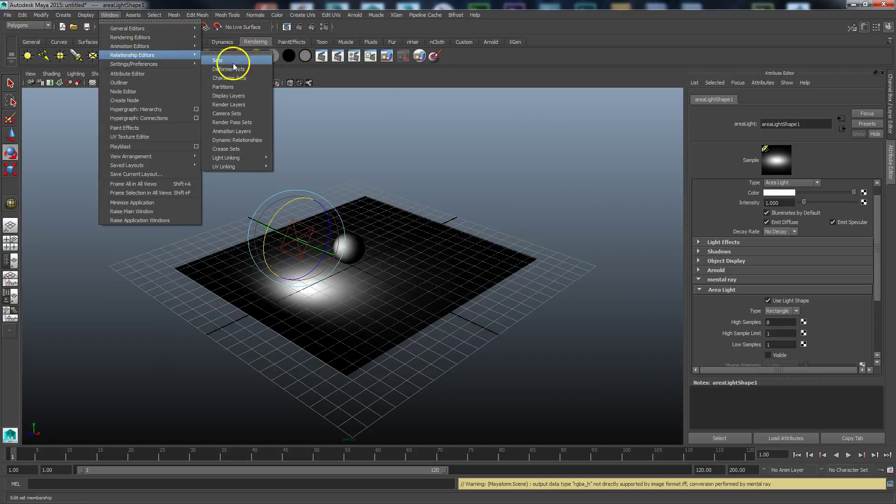
click(220, 60)
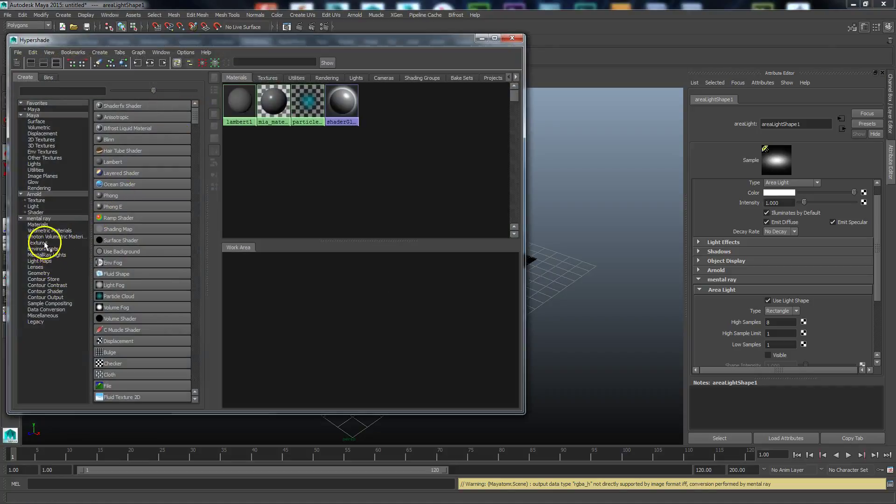
click(49, 256)
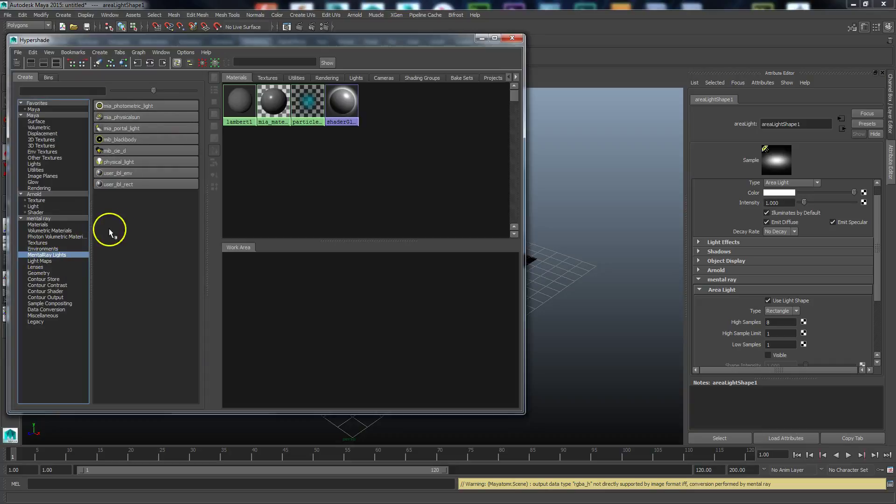
click(124, 106)
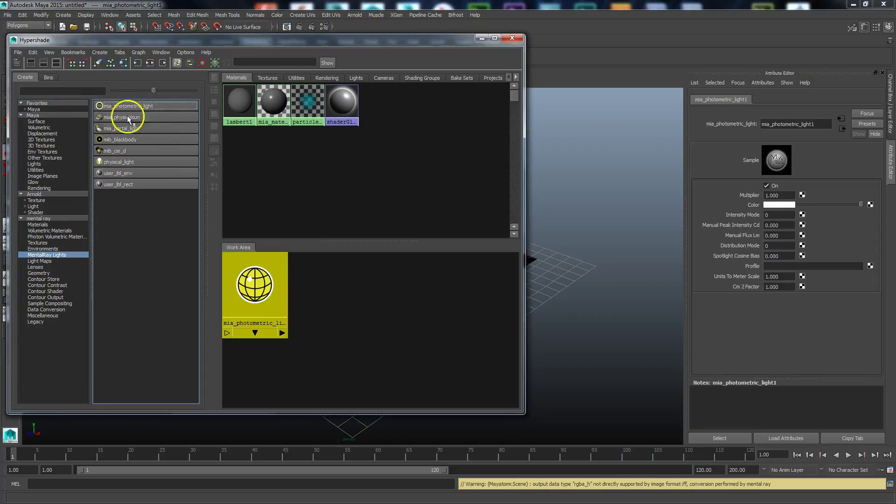
- Select the area light in the scene and bring its mental ray Custom Shaders settings into view
drag(413, 36, 182, 23)
alt+middle_drag(454, 246, 540, 242)
drag(196, 24, 335, 11)
click(440, 225)
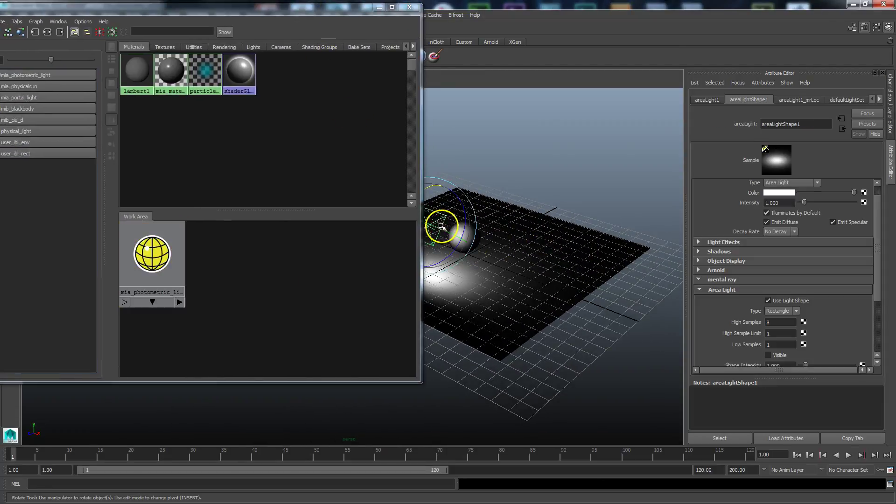
click(713, 291)
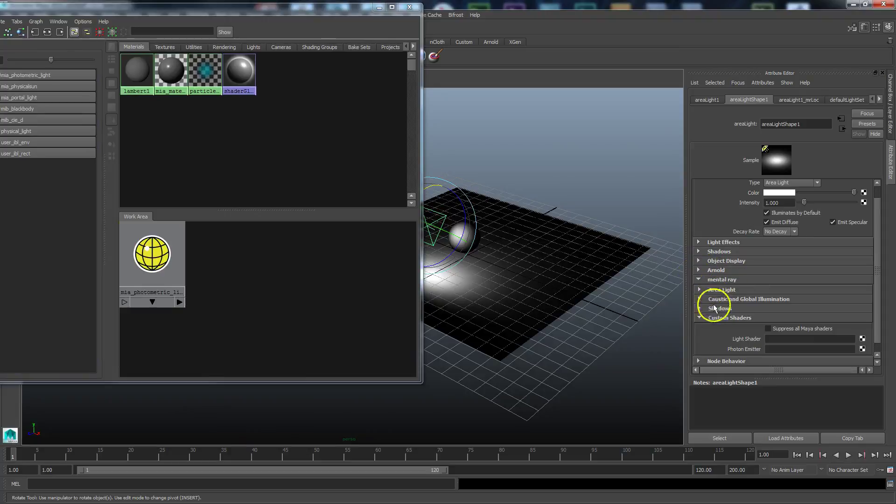
scroll(879, 286, down, 1)
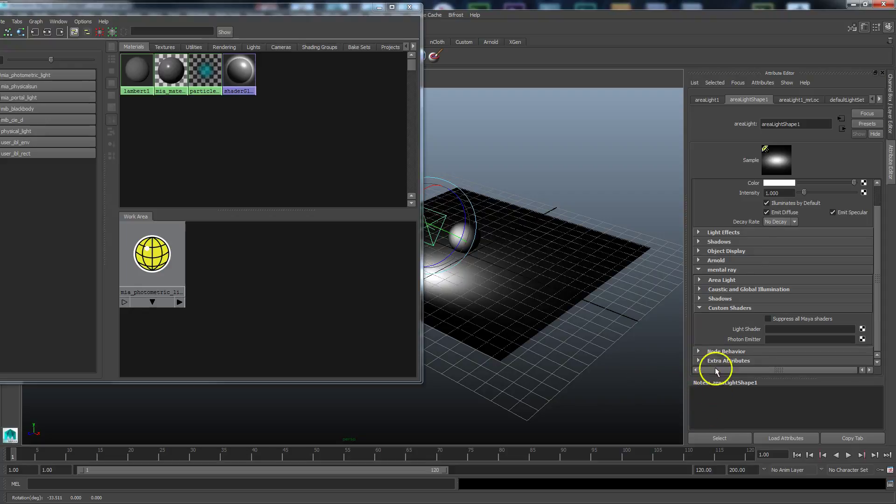
drag(871, 224, 874, 208)
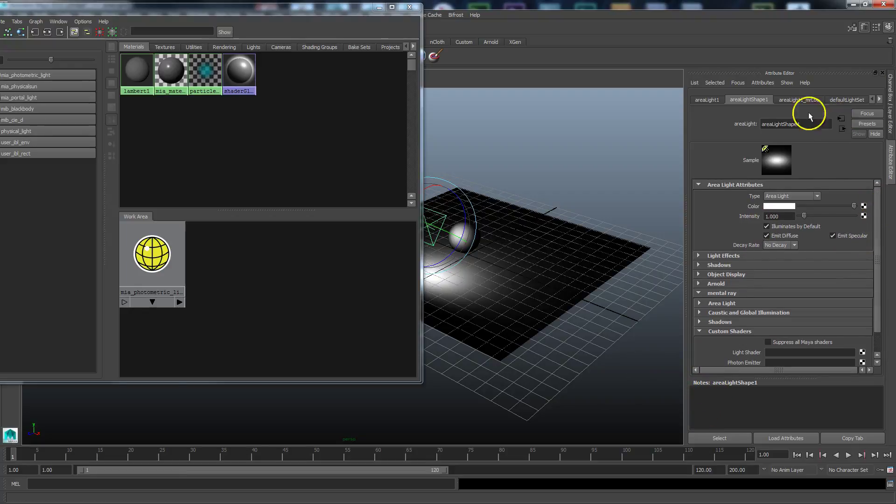
click(792, 100)
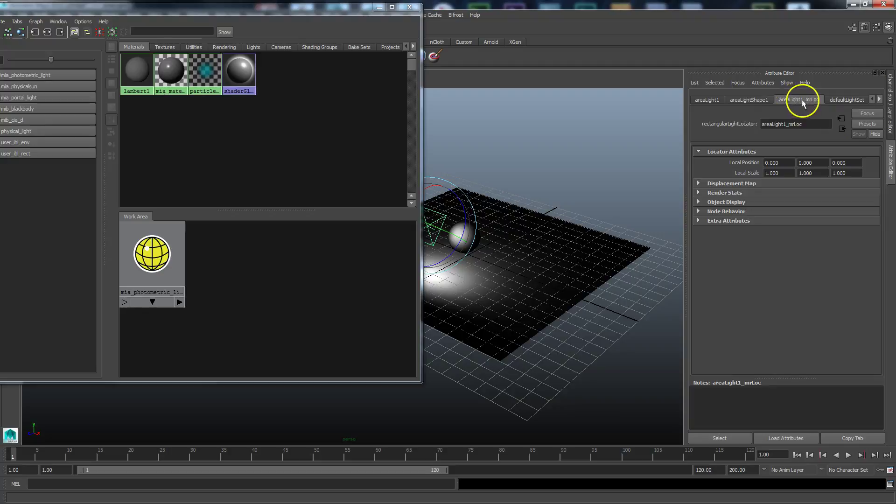
click(753, 99)
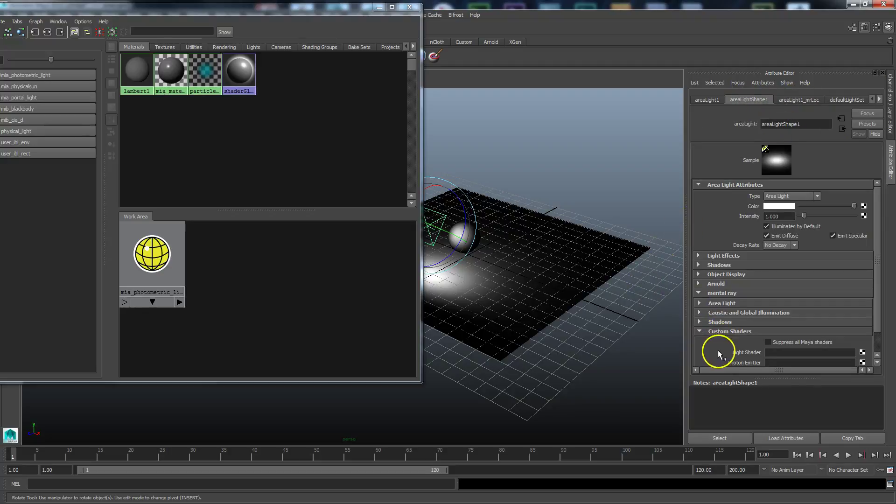
drag(878, 290, 868, 340)
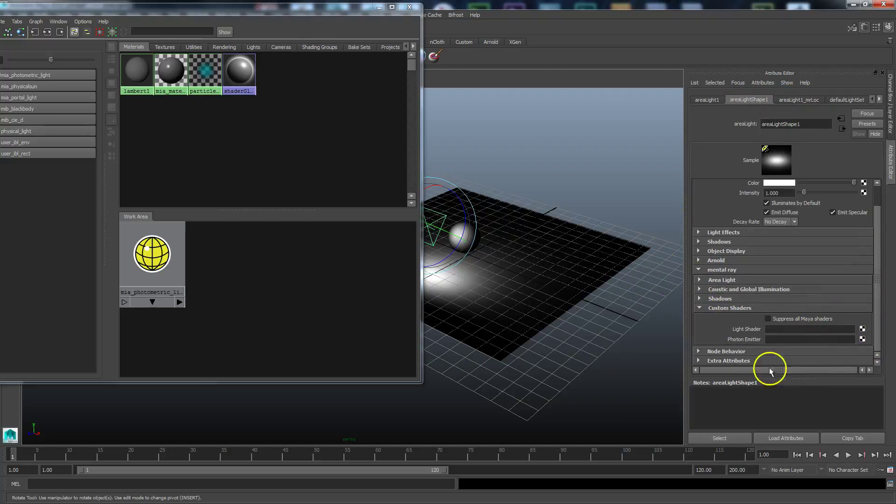
click(23, 472)
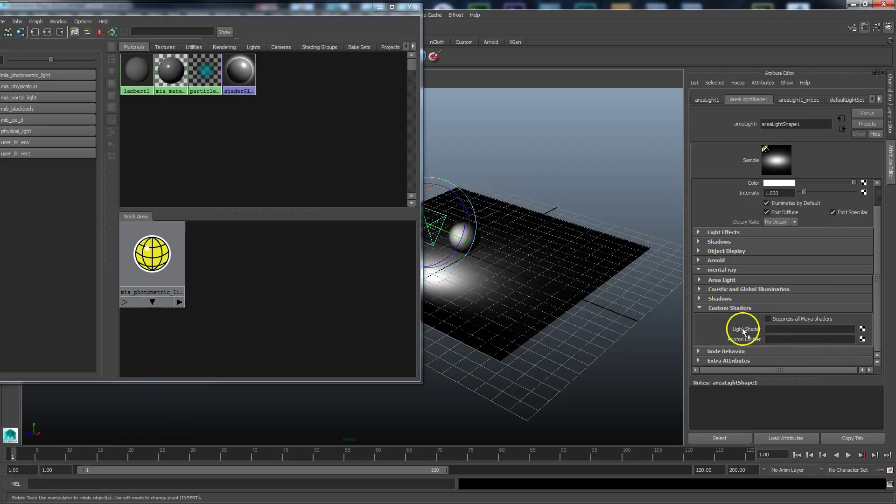
- Connect the mia_photometric_light node to both the Light Shader and the Photon Emitter of the area light
drag(328, 6, 566, 70)
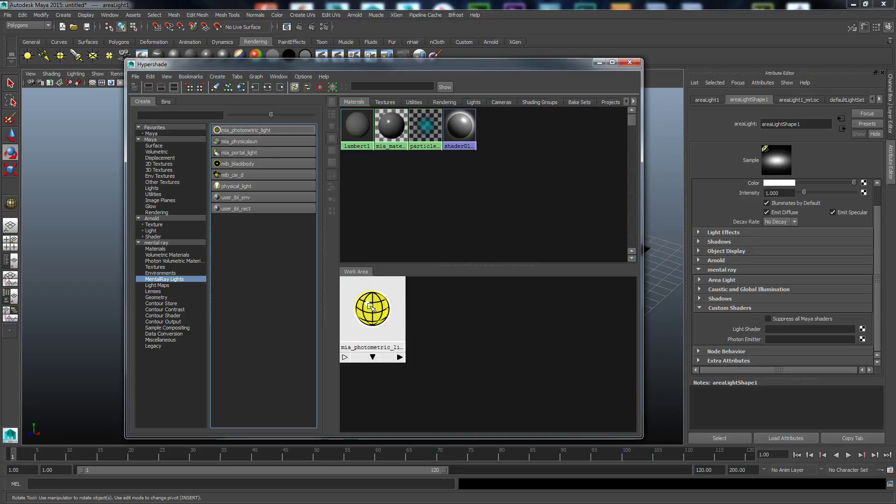
middle_drag(374, 314, 741, 331)
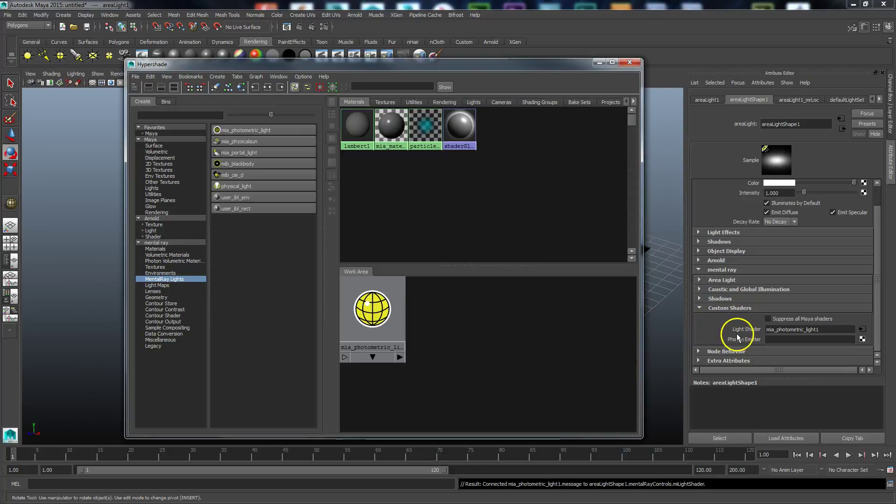
click(374, 317)
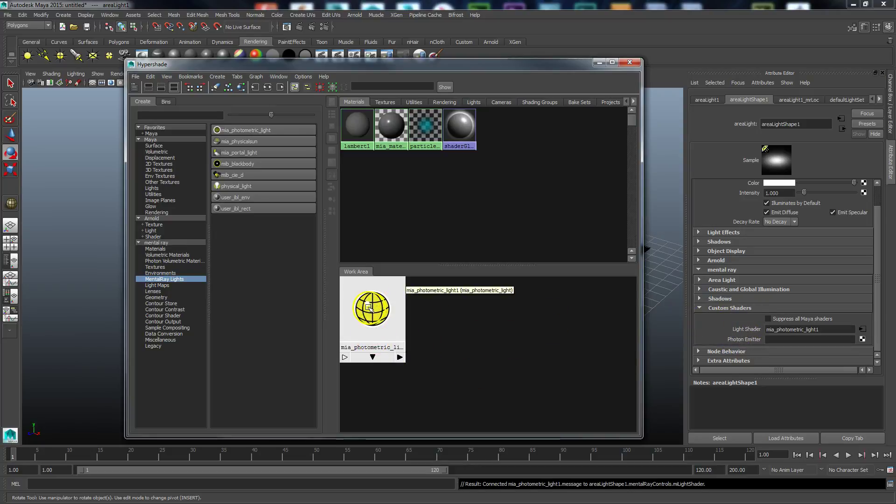
middle_drag(615, 336, 770, 340)
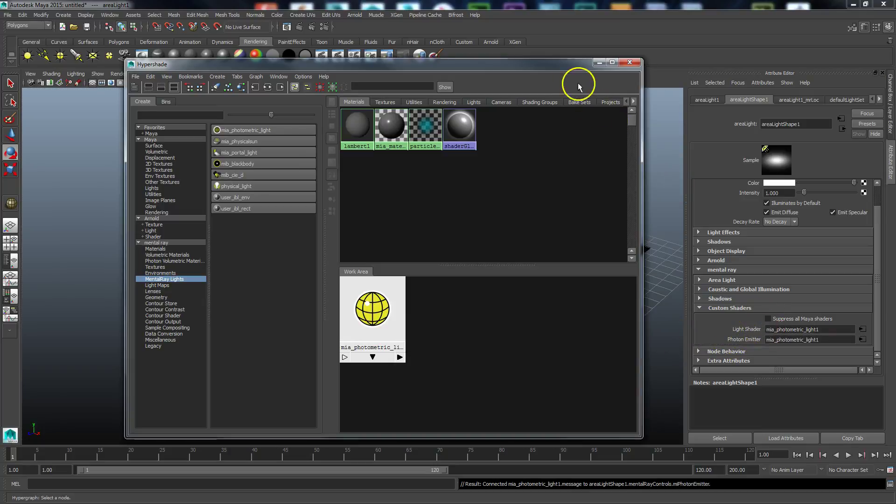
- Display the photometric light shader's attributes from the area light and render the scene with its default values
drag(567, 65, 8, 129)
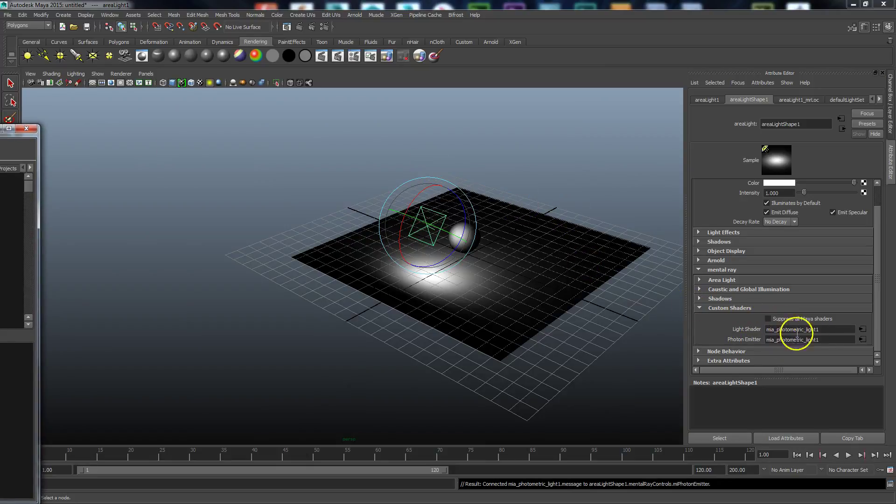
click(863, 330)
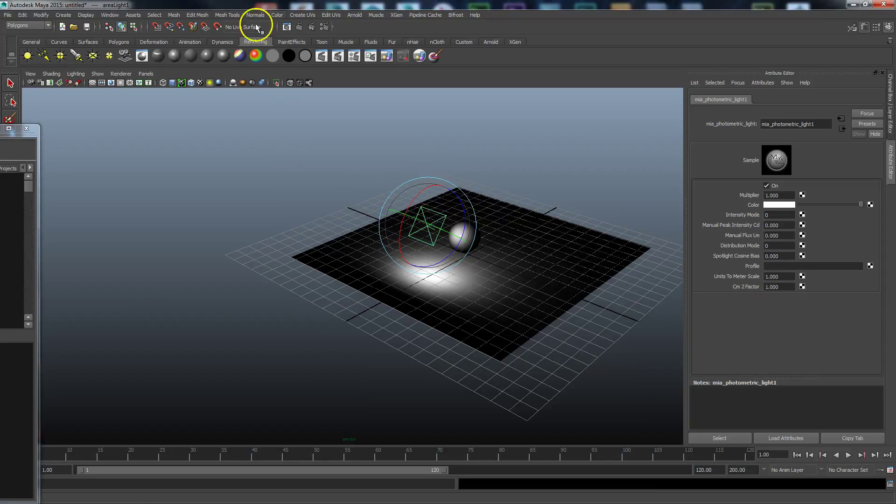
click(300, 26)
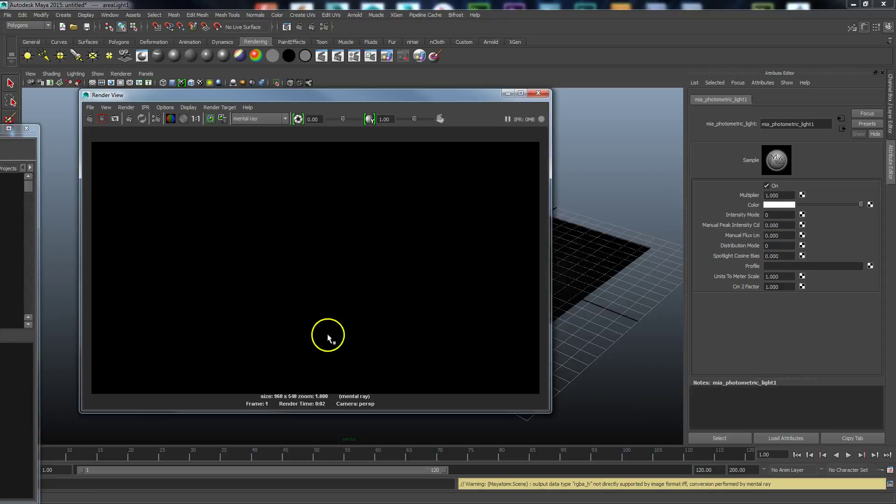
- Set the photometric light's Manual Peak Intensity Cd to 10 and render the scene
drag(403, 99, 219, 92)
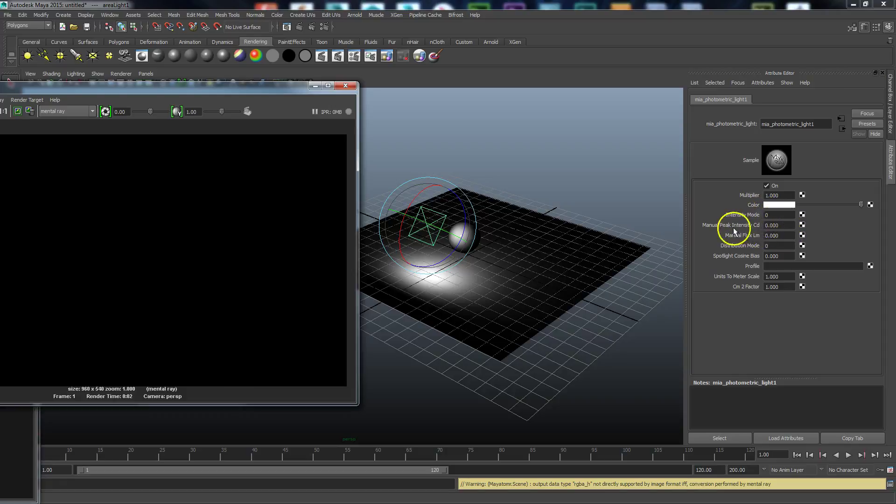
double_click(780, 225)
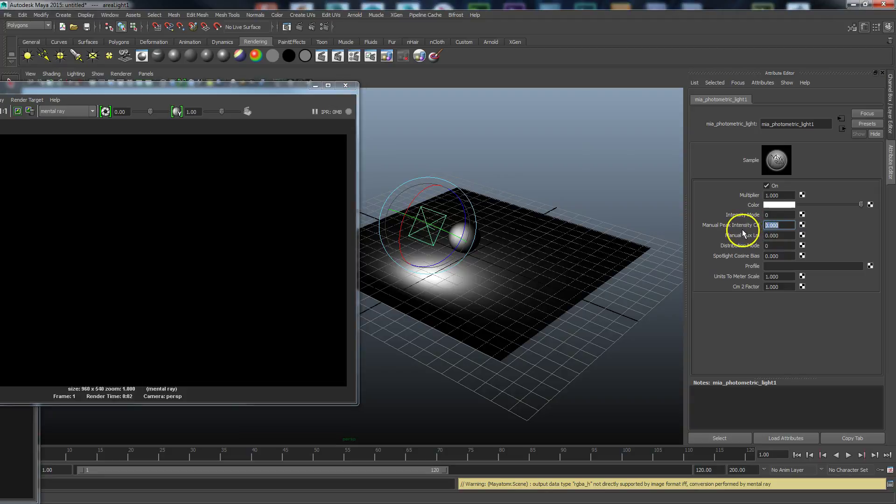
text(10)
key(Return)
drag(247, 96, 464, 61)
click(111, 81)
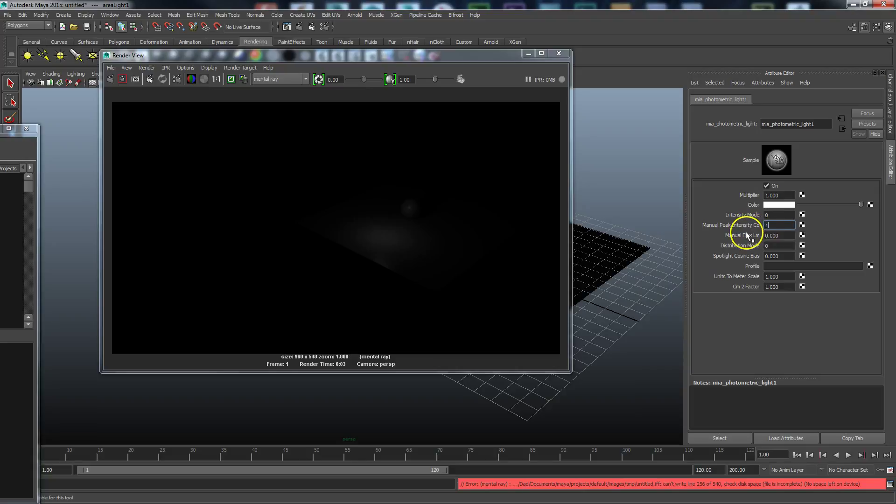
- Set the photometric light's Manual Peak Intensity Cd to 100 and render the scene again
key(Return)
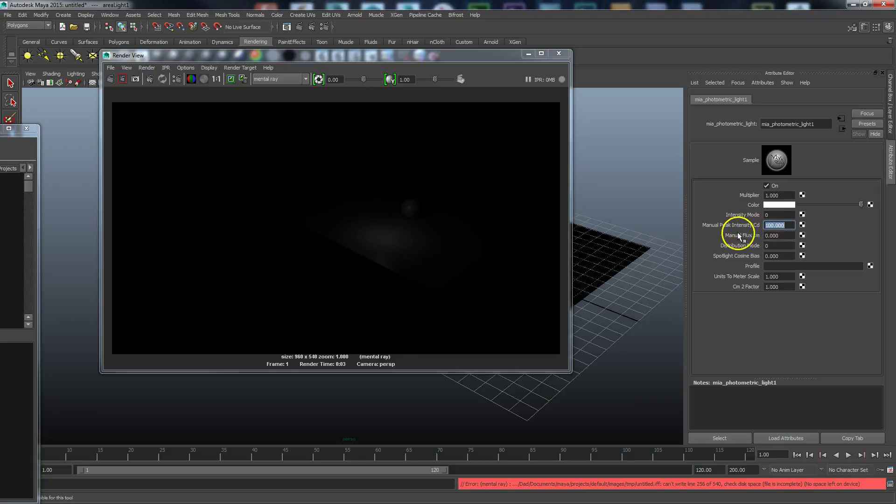
click(123, 79)
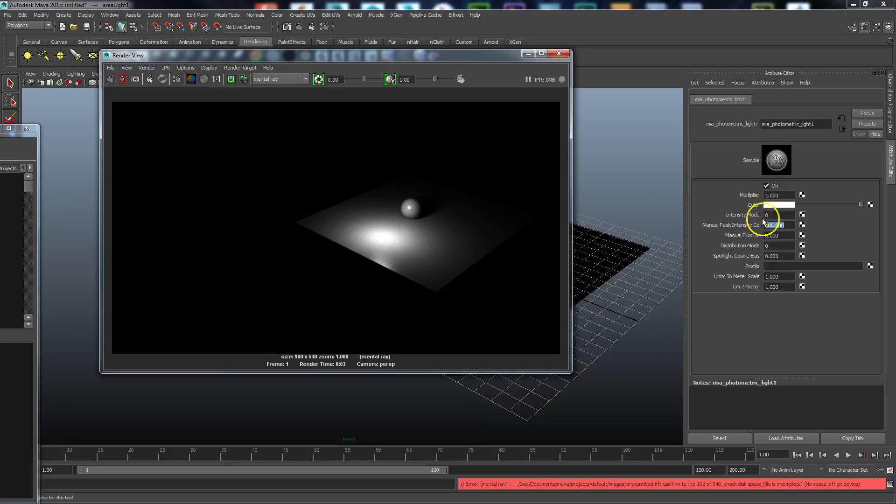
- Render the scene with the photometric light's Multiplier at 2, and reset the Multiplier to 1
click(777, 195)
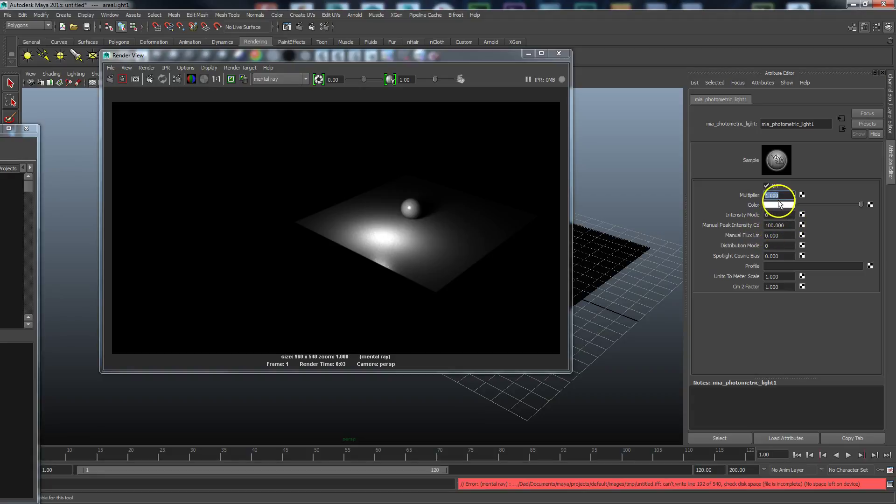
key(Return)
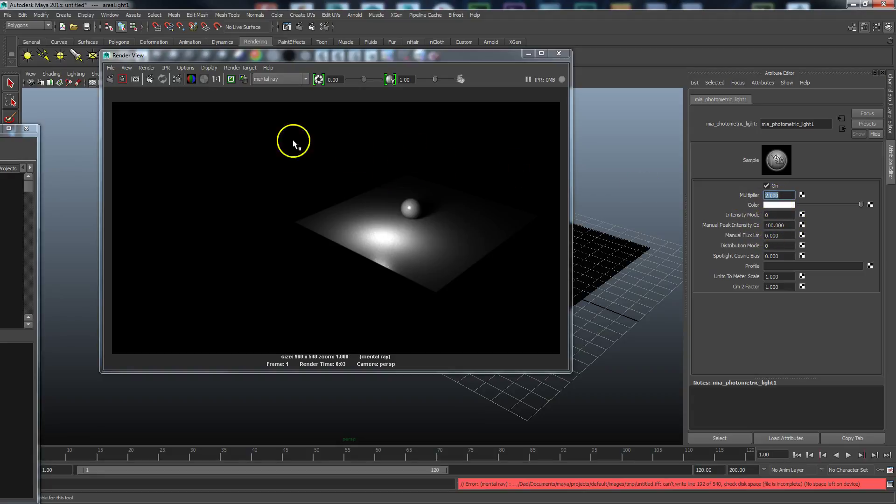
click(110, 78)
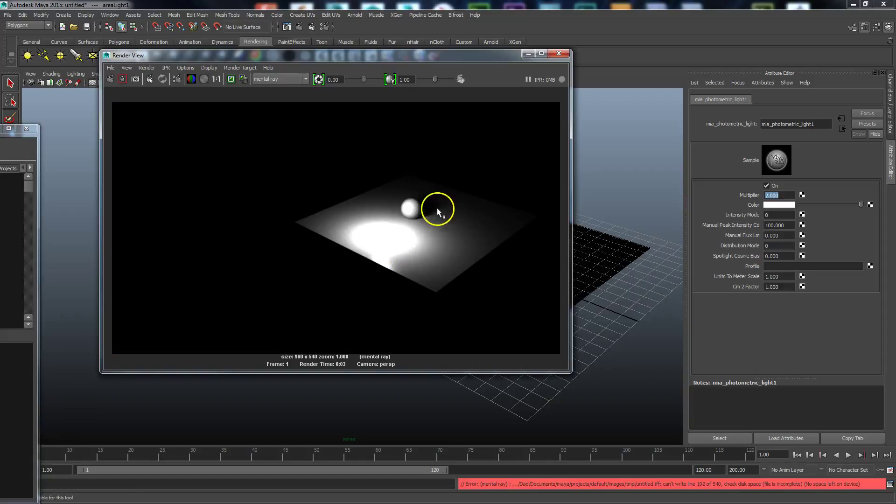
click(786, 194)
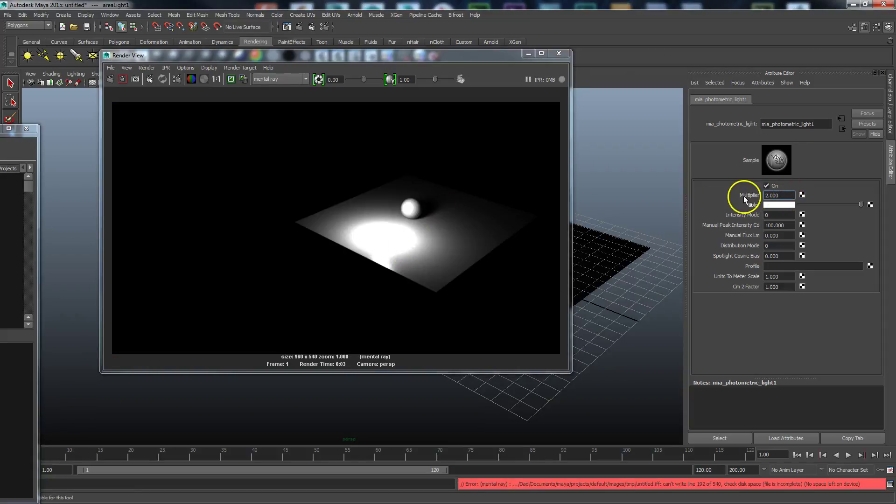
drag(790, 196, 752, 205)
key(Return)
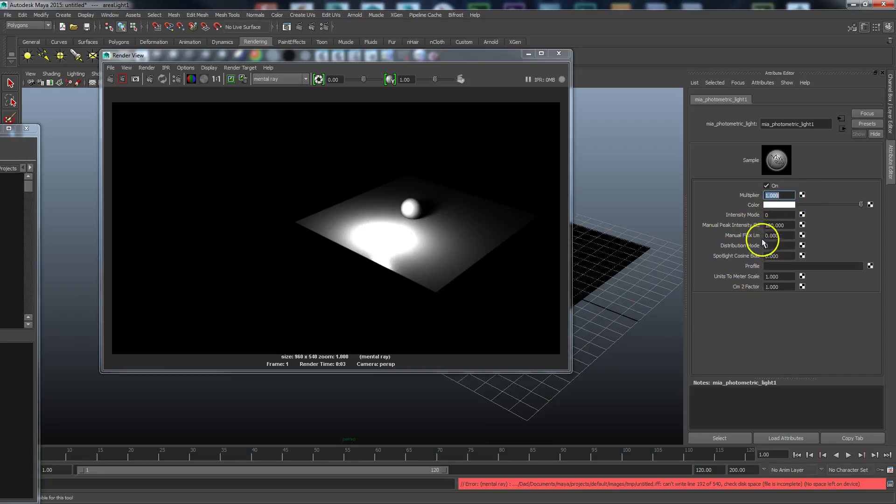
- Raise the area light higher above the plane, tilt it down toward the sphere's surroundings, and render the scene again
drag(500, 59, 5, 213)
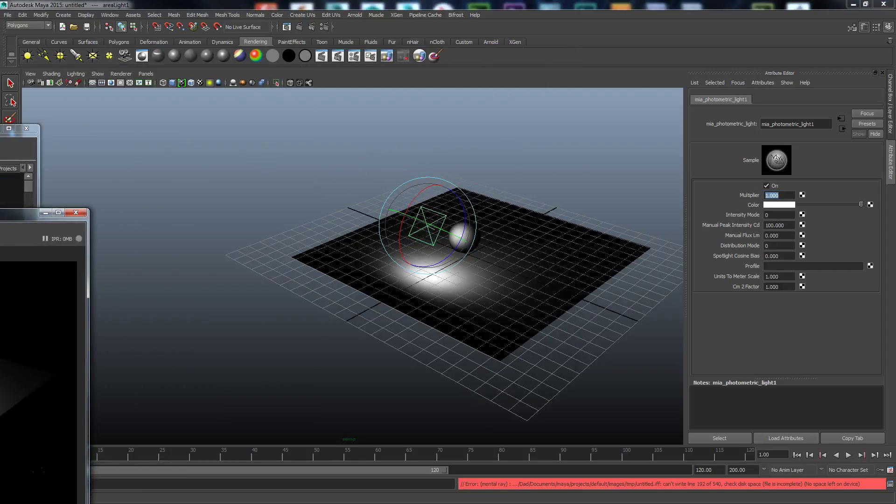
click(1, 128)
click(11, 137)
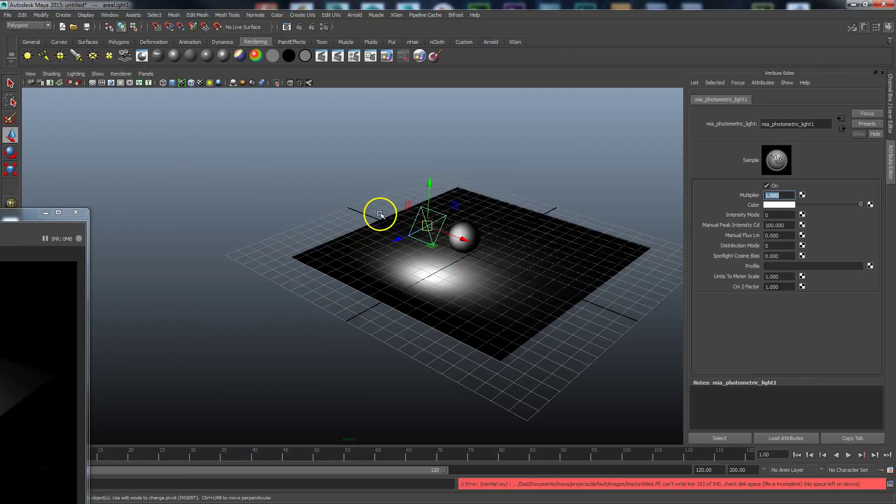
drag(426, 204, 408, 178)
click(11, 153)
drag(18, 220, 445, 77)
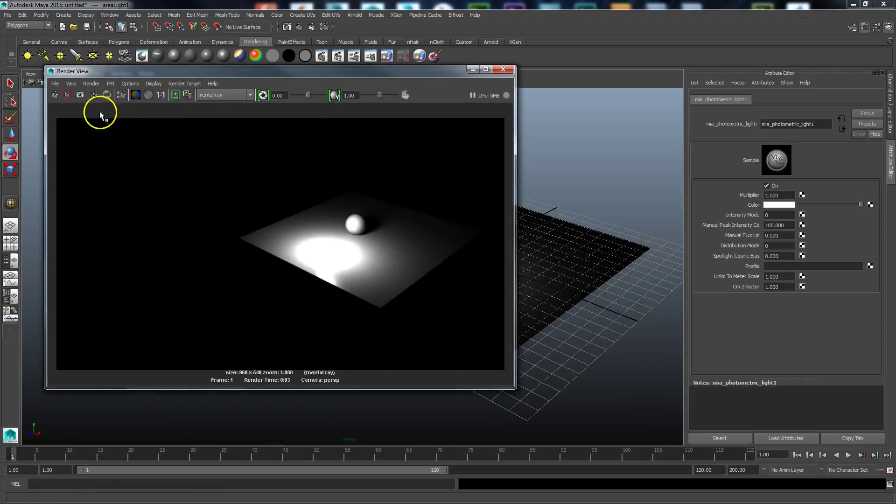
click(66, 96)
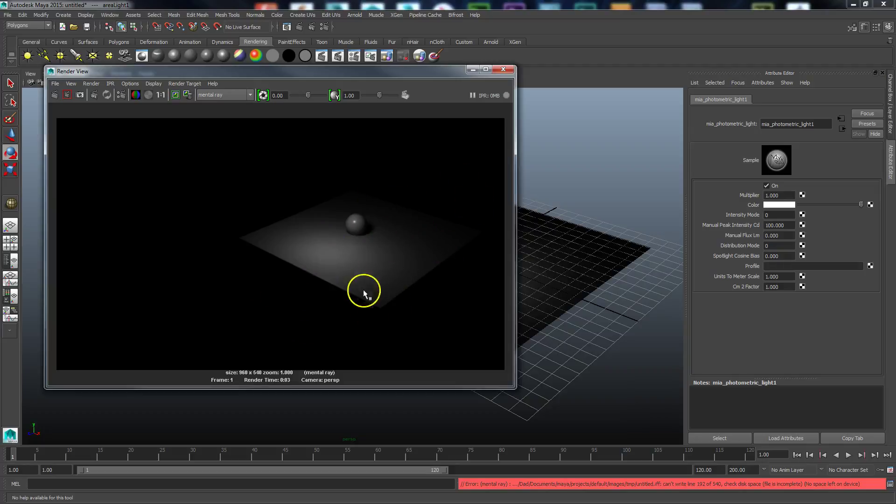
- Connect a mental ray mib_cie_d node to the photometric light's Color and render the scene with the node's default values
drag(433, 75, 391, 222)
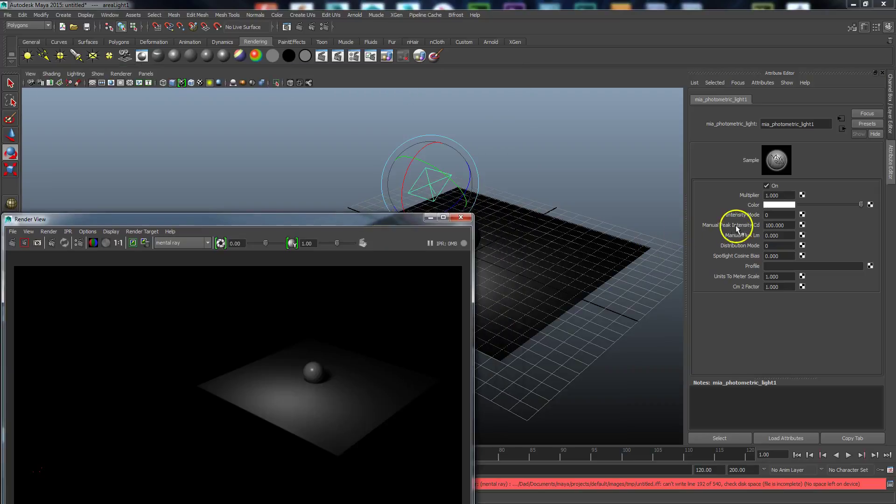
click(773, 208)
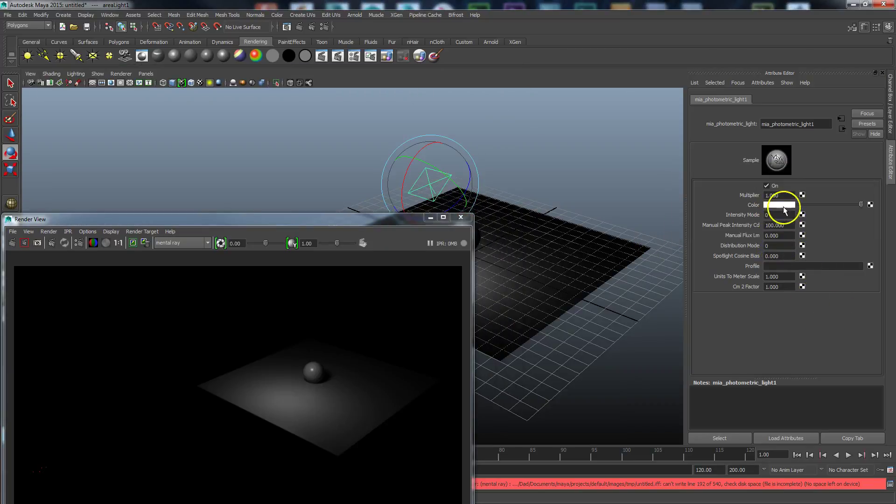
drag(373, 223, 384, 111)
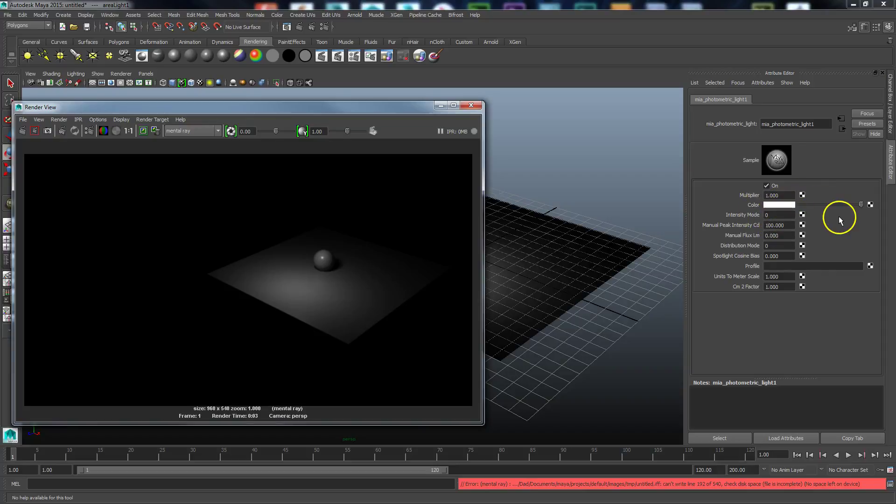
click(870, 206)
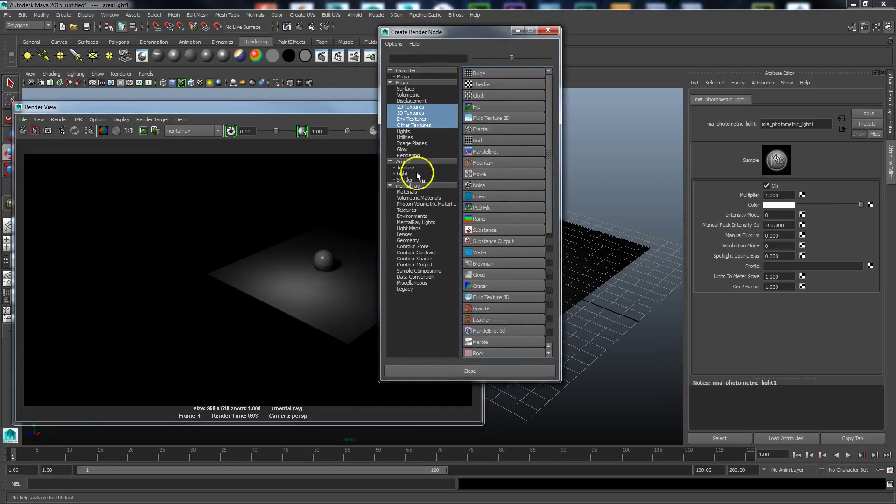
click(413, 222)
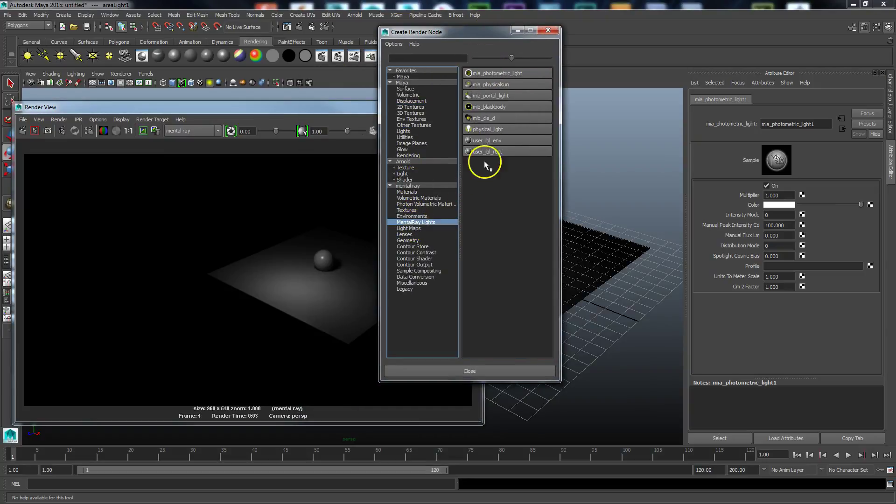
click(488, 122)
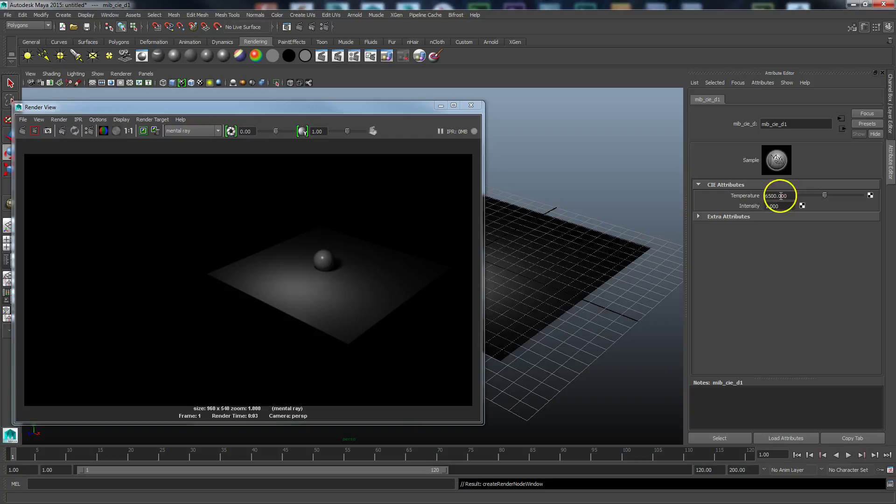
drag(408, 108, 521, 78)
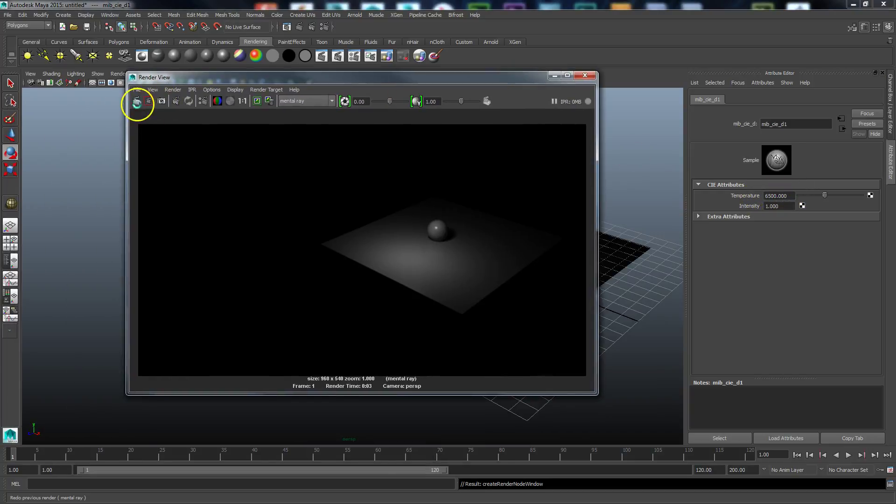
click(136, 102)
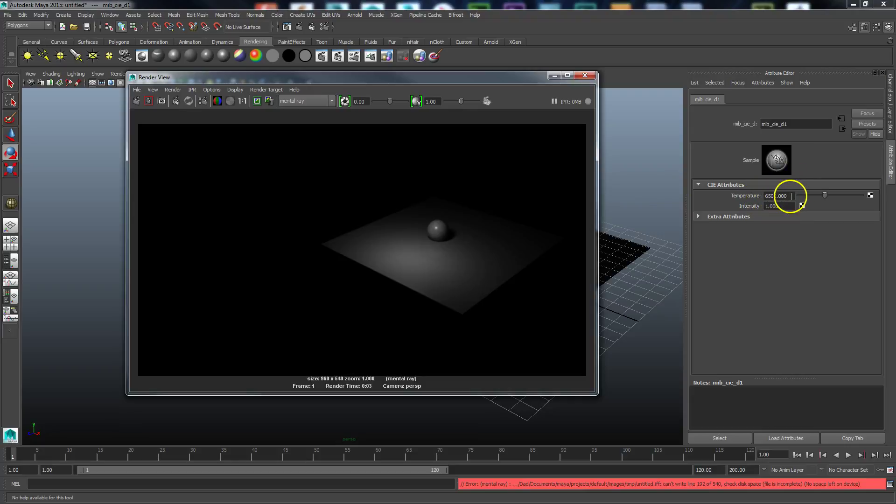
- Render the scene with the mib_cie_d Temperature at 9000 and again with it at 4800
drag(790, 196, 771, 195)
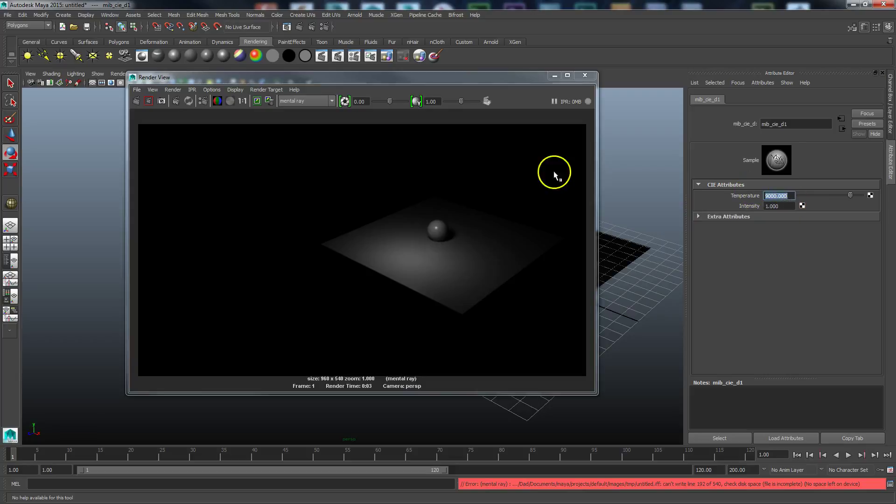
click(136, 101)
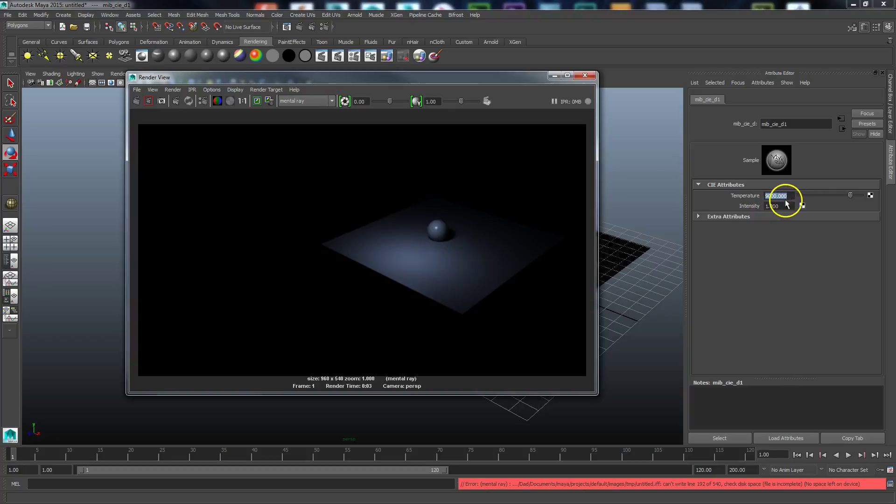
click(791, 196)
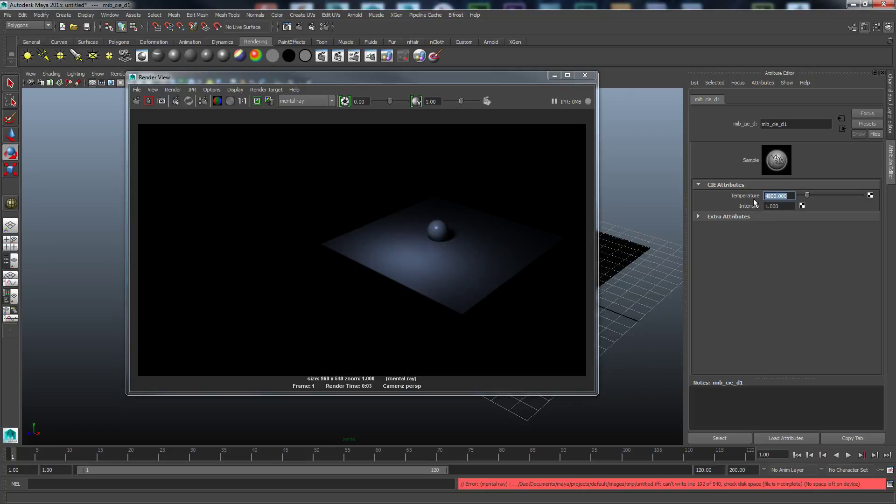
click(136, 101)
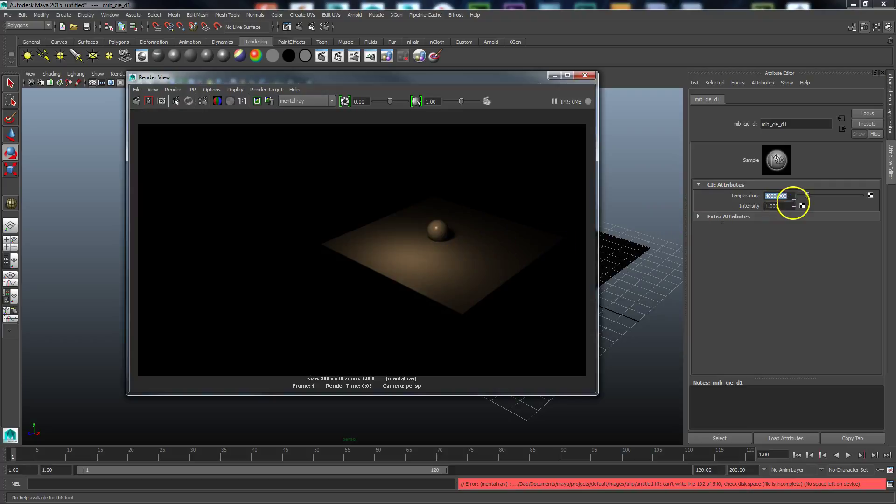
- Set the mib_cie_d Temperature to 6500 and render the scene
text(6500)
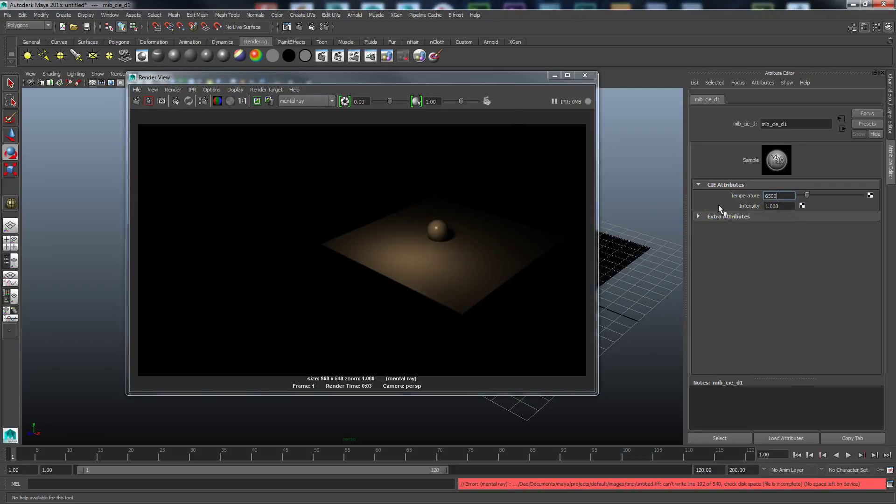
key(Return)
click(144, 104)
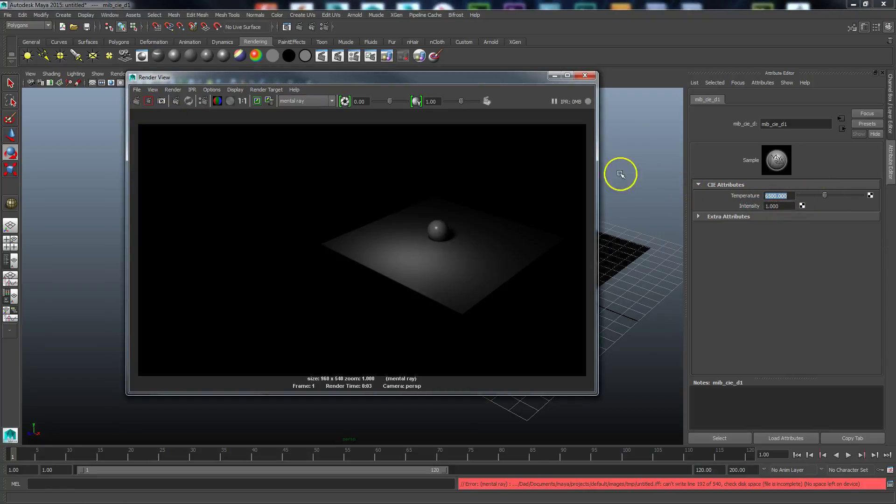
drag(527, 77, 472, 93)
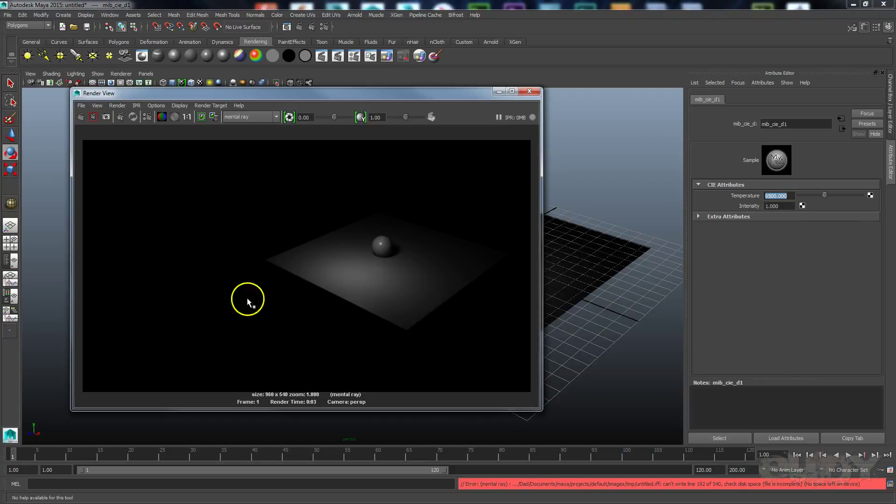
drag(406, 100, 469, 83)
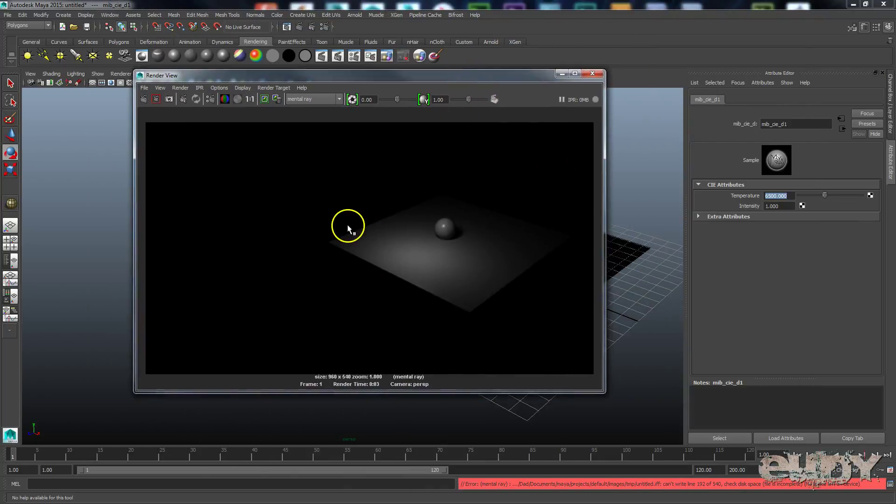